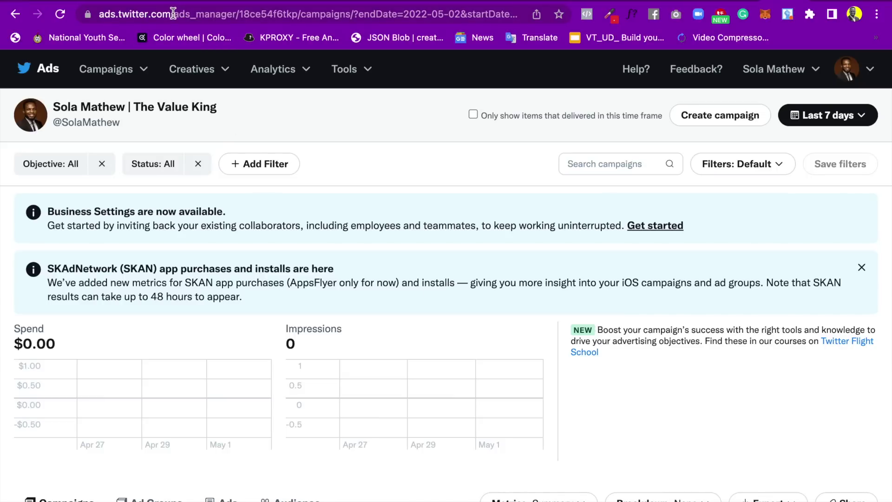
Review the existing AFF Traffic Web campaign and its Feb 18, 2022 start date.
{"action": "left_click_drag", "start_coordinate": [173, 13], "coordinate": [90, 13]}
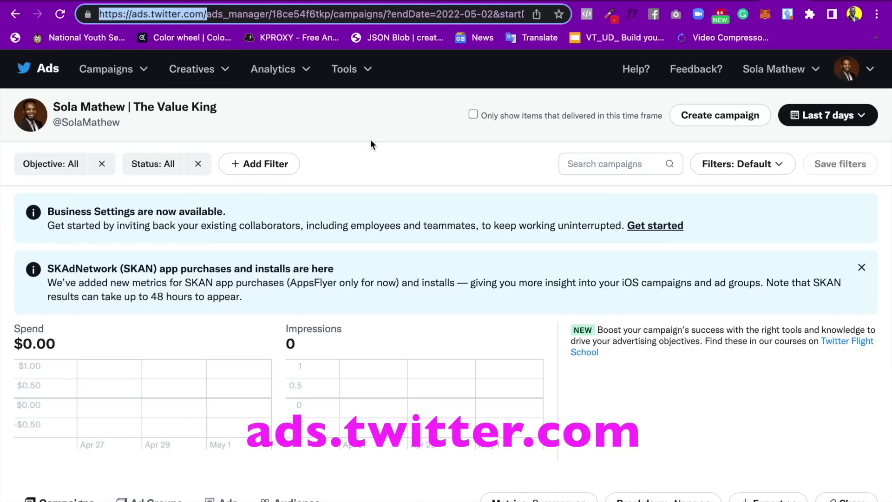
{"action": "left_click", "coordinate": [390, 152]}
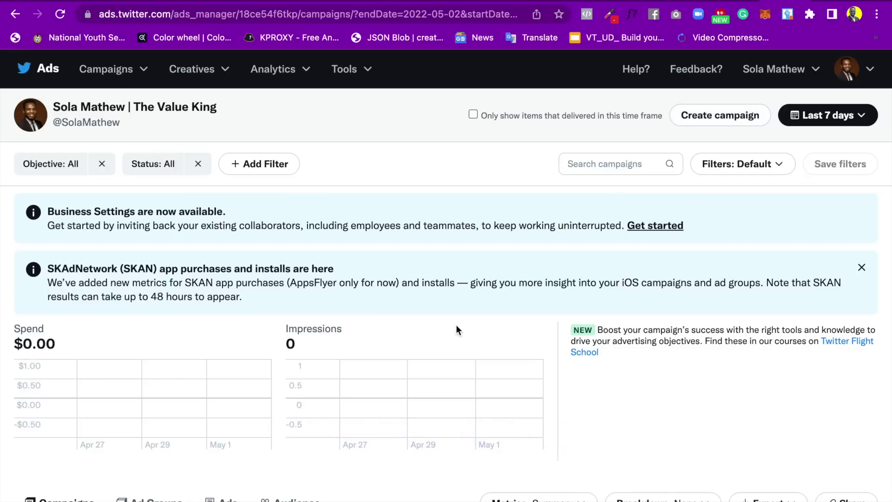
{"action": "scroll", "coordinate": [456, 325], "scroll_direction": "down", "scroll_amount": 2}
{"action": "scroll", "coordinate": [456, 328], "scroll_direction": "down", "scroll_amount": 1}
{"action": "scroll", "coordinate": [414, 423], "scroll_direction": "down", "scroll_amount": 2}
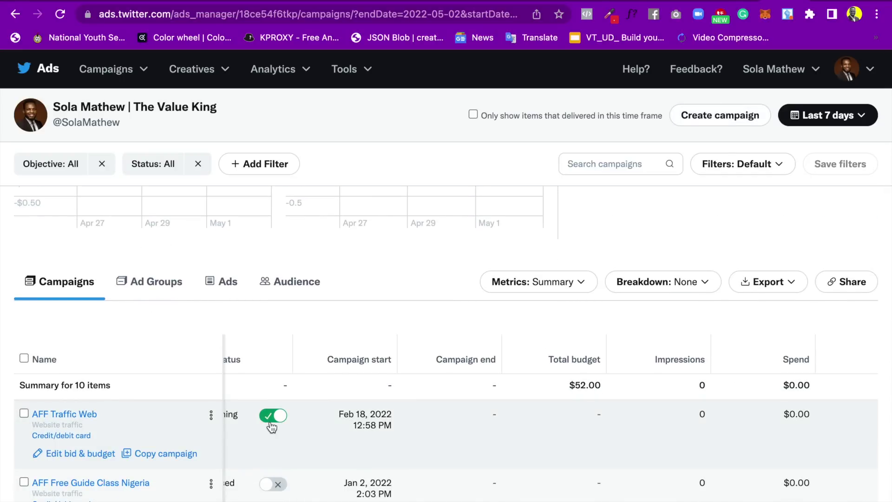
{"action": "scroll", "coordinate": [275, 422], "scroll_direction": "left", "scroll_amount": 2}
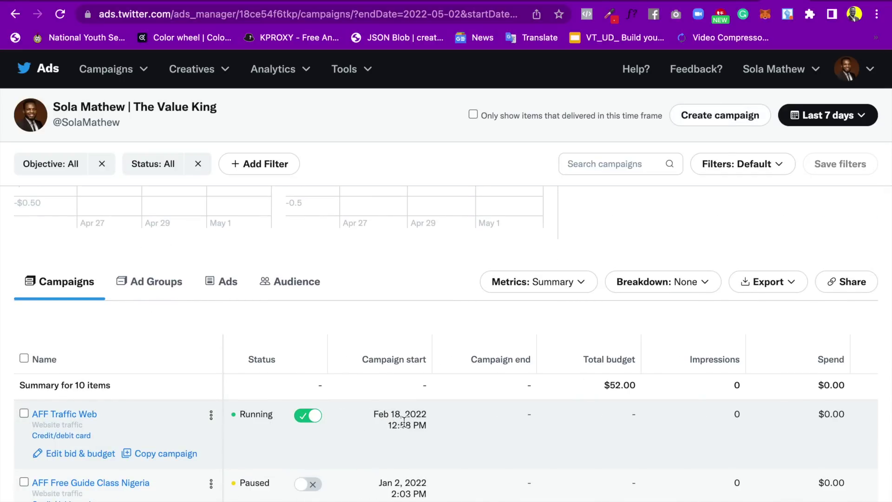
{"action": "left_click", "coordinate": [374, 415]}
{"action": "left_click_drag", "start_coordinate": [375, 415], "coordinate": [426, 423]}
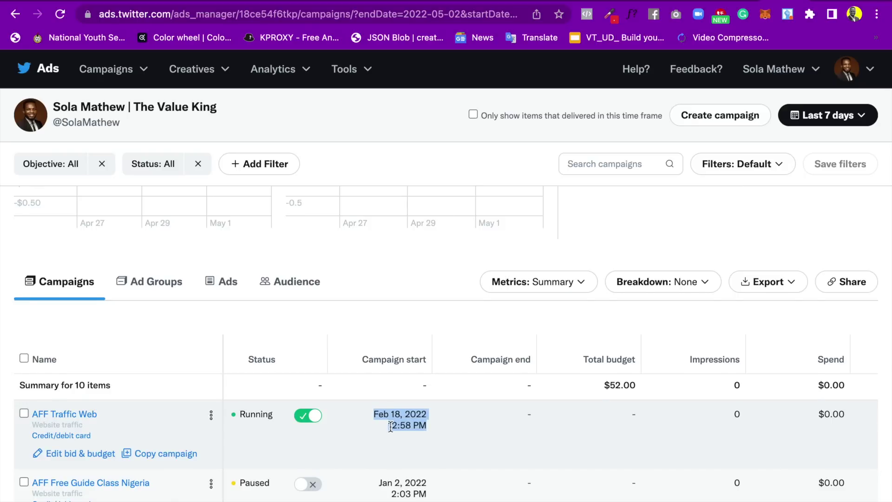
{"action": "scroll", "coordinate": [391, 426], "scroll_direction": "up", "scroll_amount": 2}
{"action": "scroll", "coordinate": [464, 418], "scroll_direction": "up", "scroll_amount": 4}
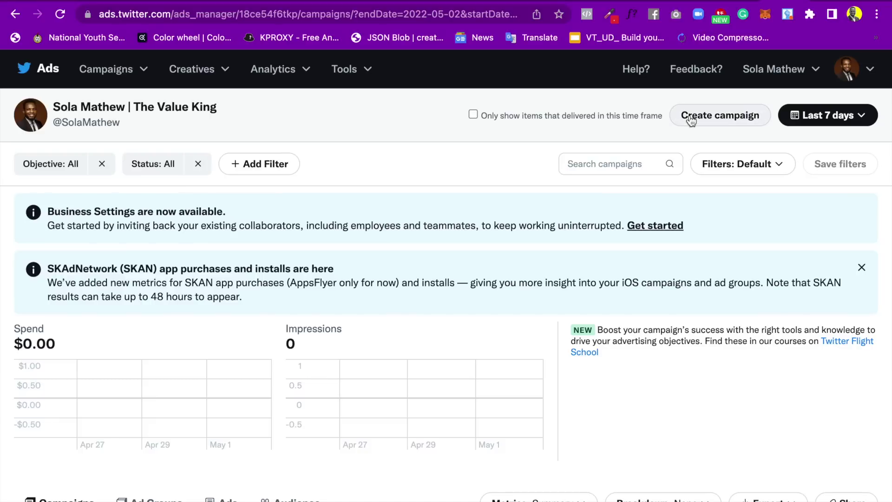
Start a new campaign and browse the Awareness, Consideration and Conversion objectives.
{"action": "left_click", "coordinate": [716, 121]}
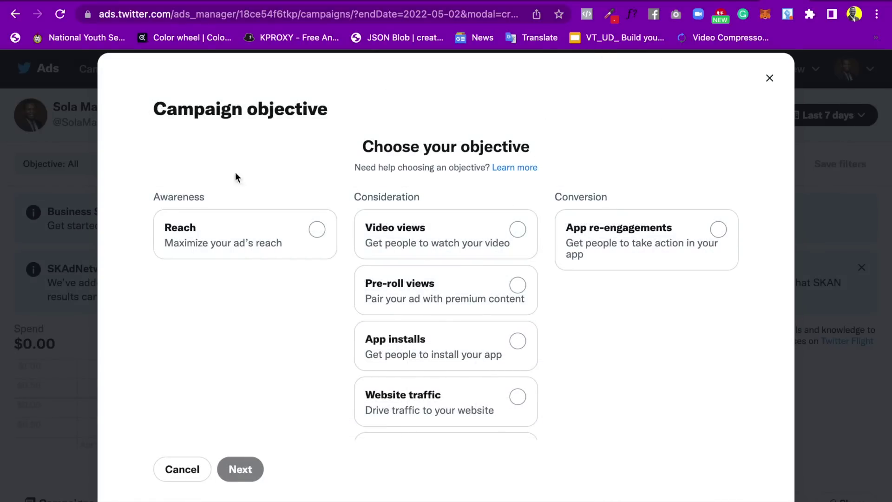
{"action": "left_click_drag", "start_coordinate": [152, 197], "coordinate": [212, 197]}
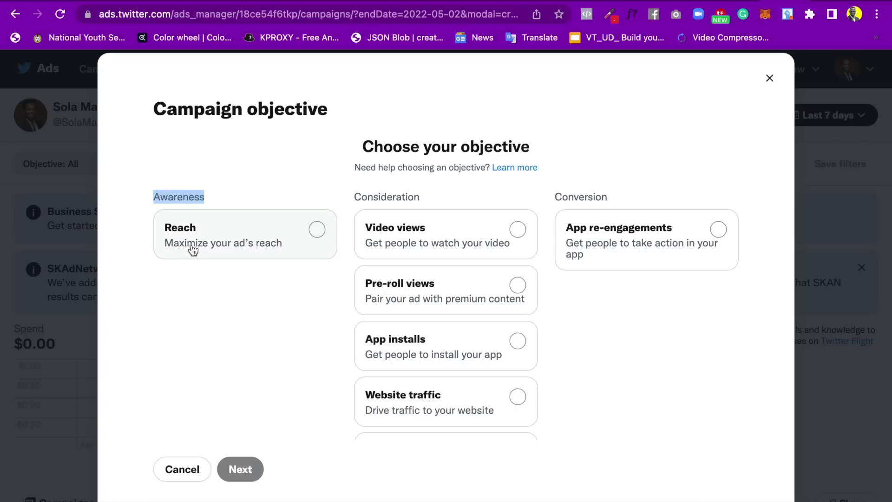
{"action": "left_click", "coordinate": [238, 175]}
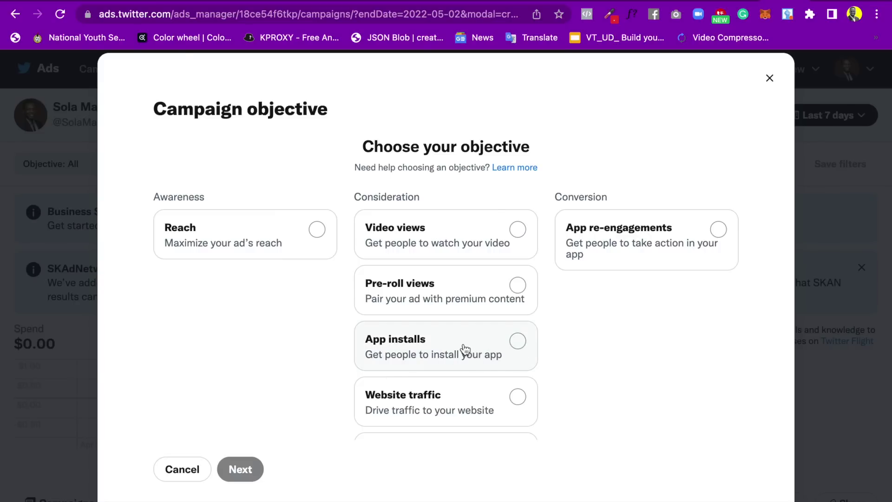
{"action": "scroll", "coordinate": [444, 399], "scroll_direction": "down", "scroll_amount": 3}
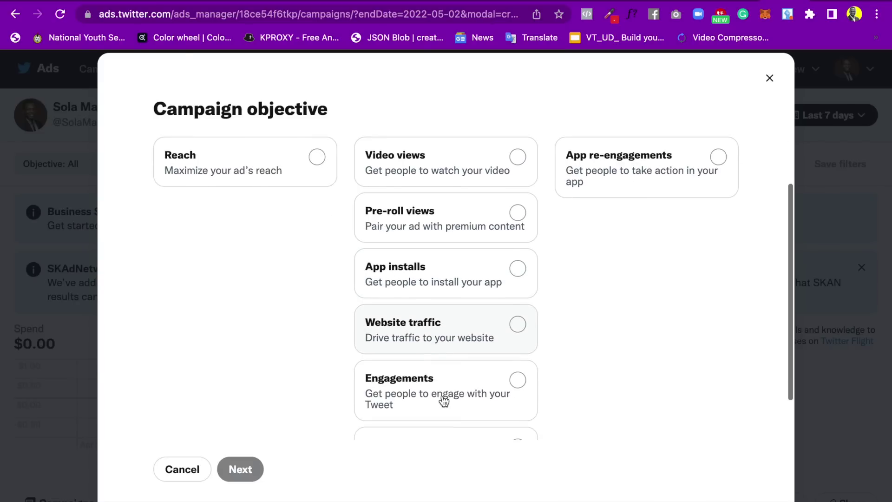
{"action": "scroll", "coordinate": [442, 367], "scroll_direction": "down", "scroll_amount": 1}
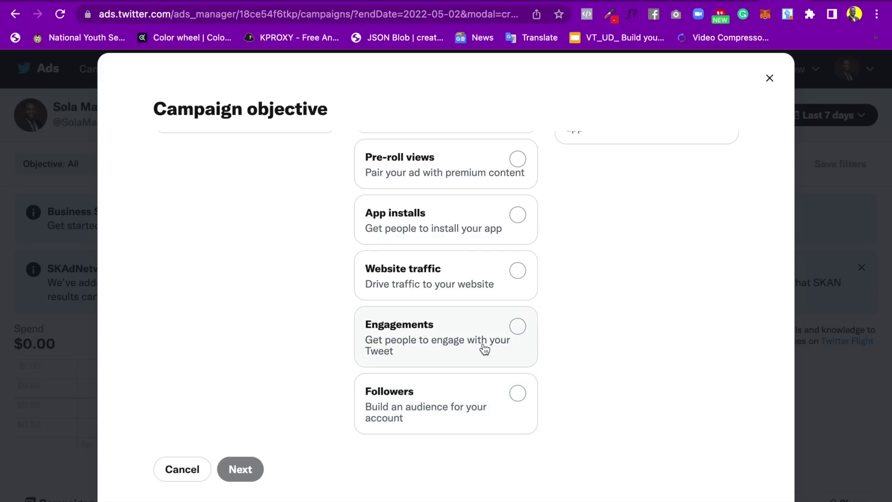
{"action": "scroll", "coordinate": [484, 344], "scroll_direction": "up", "scroll_amount": 3}
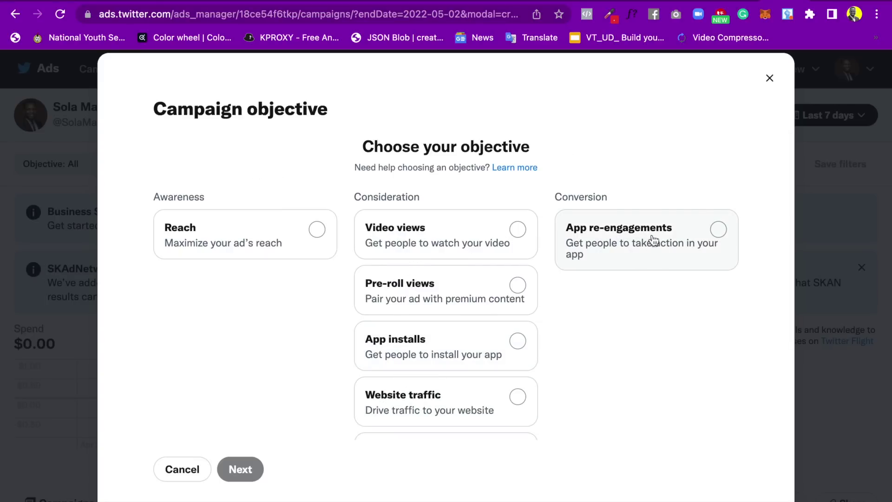
{"action": "left_click", "coordinate": [555, 195]}
{"action": "left_click_drag", "start_coordinate": [554, 194], "coordinate": [604, 195]}
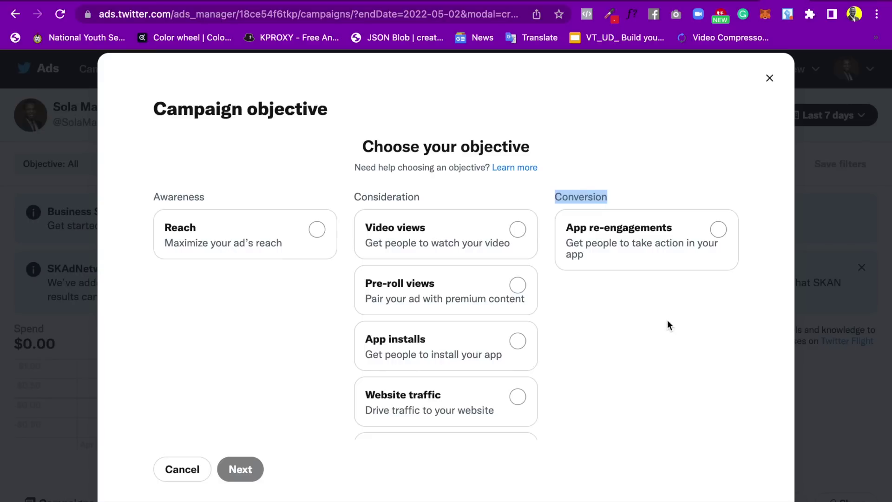
{"action": "scroll", "coordinate": [668, 324], "scroll_direction": "down", "scroll_amount": 5}
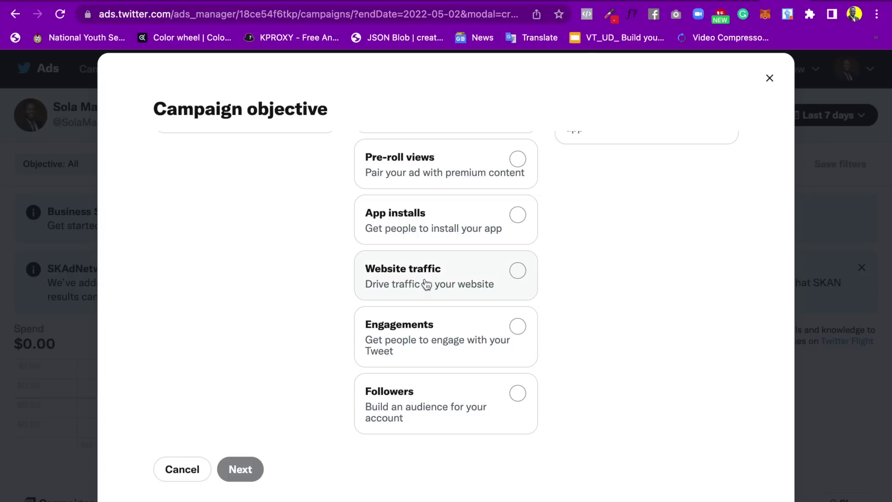
Pick Website traffic as the campaign objective and continue to campaign details.
{"action": "left_click", "coordinate": [518, 271]}
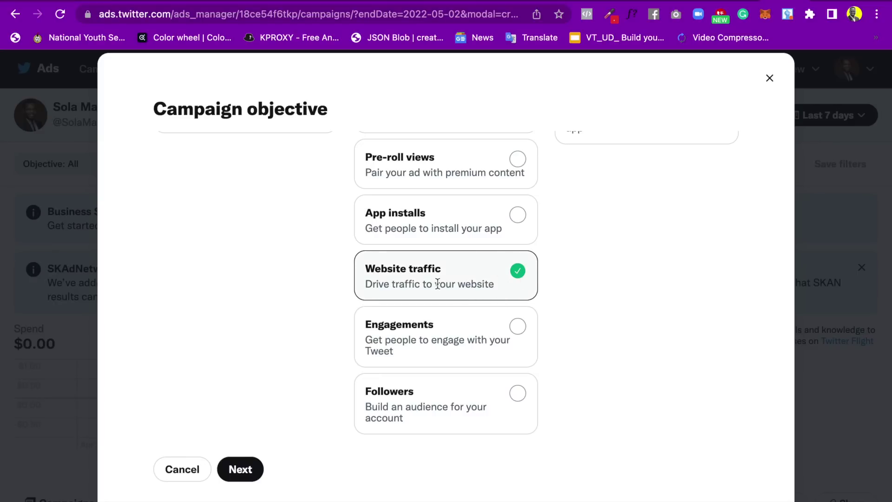
{"action": "left_click", "coordinate": [243, 471]}
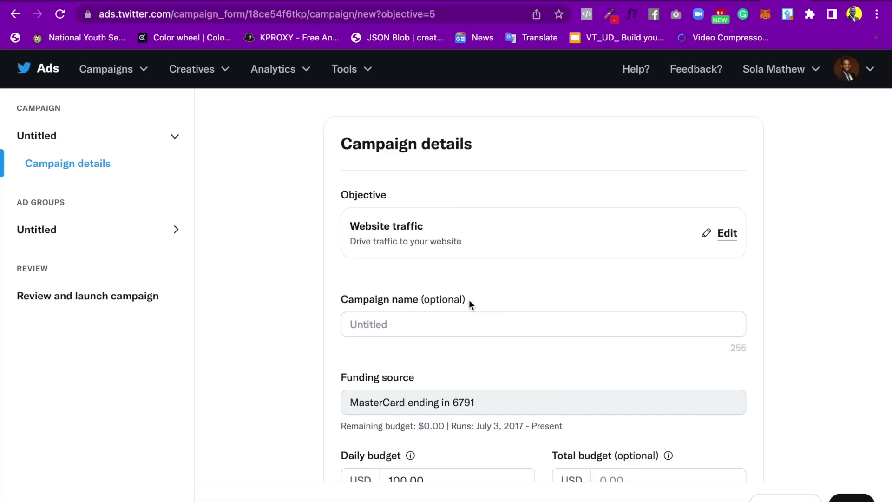
Paste 'Aff Web Traffic | 02-05-2022' as the campaign name.
{"action": "scroll", "coordinate": [470, 301], "scroll_direction": "down", "scroll_amount": 1}
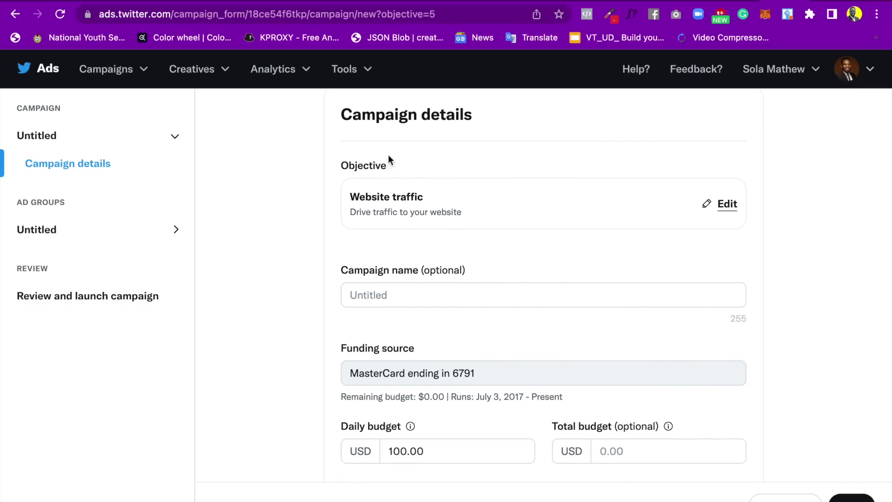
{"action": "left_click_drag", "start_coordinate": [341, 270], "coordinate": [464, 273]}
{"action": "left_click", "coordinate": [438, 293]}
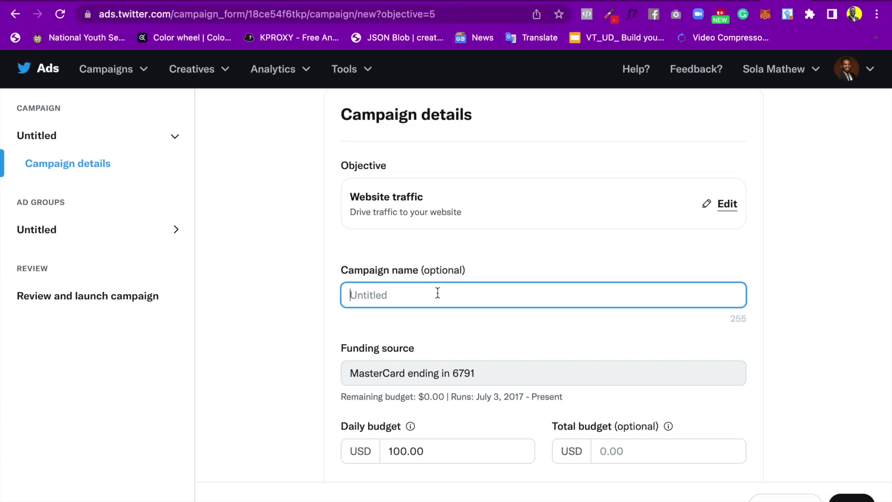
{"action": "type", "text": "Aff Web Traffic | 02-05-2022"}
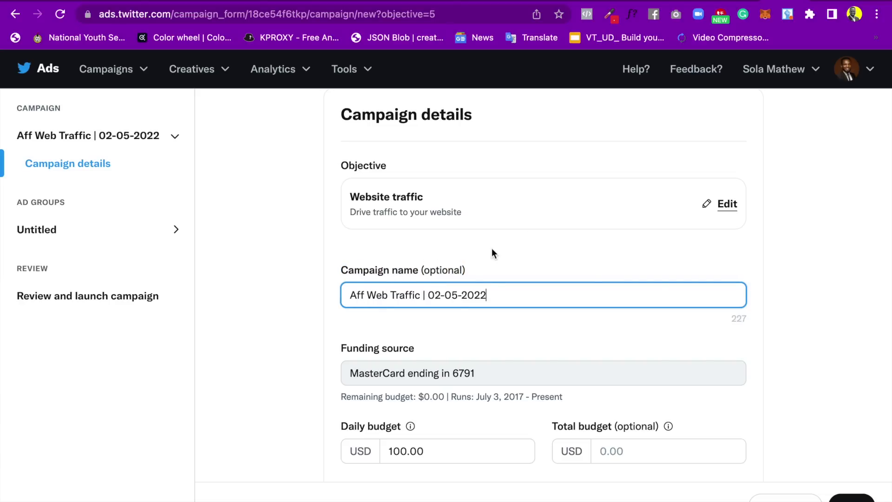
{"action": "left_click", "coordinate": [496, 252]}
Check the name's 02-05-2022 date and move down to the 100.00 USD daily budget.
{"action": "scroll", "coordinate": [494, 250], "scroll_direction": "down", "scroll_amount": 1}
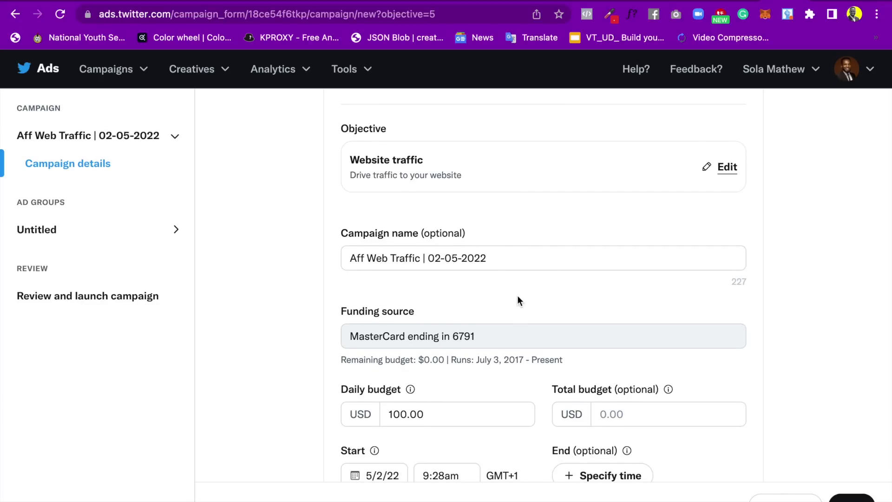
{"action": "scroll", "coordinate": [517, 298], "scroll_direction": "down", "scroll_amount": 1}
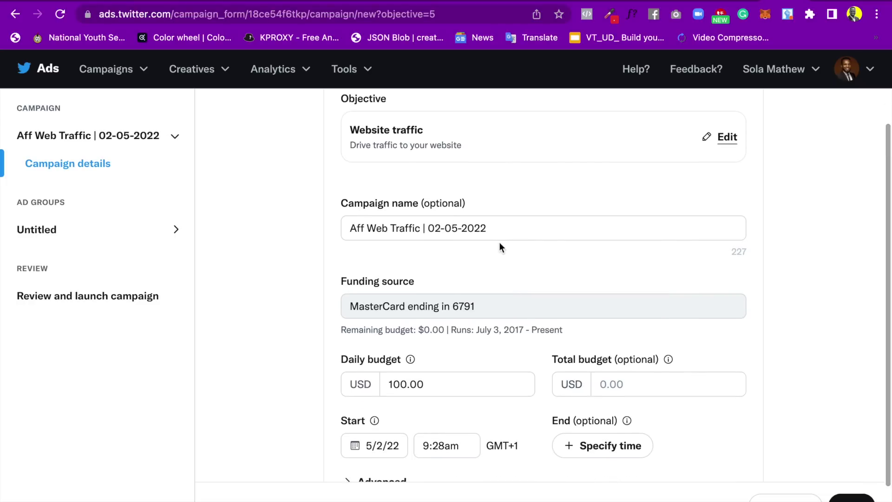
{"action": "left_click_drag", "start_coordinate": [500, 228], "coordinate": [425, 228]}
{"action": "left_click", "coordinate": [479, 229]}
{"action": "left_click", "coordinate": [502, 227]}
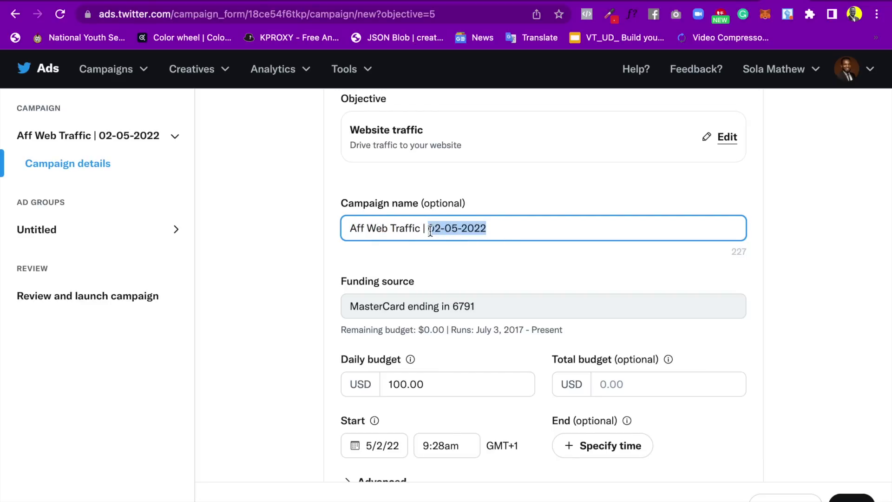
{"action": "left_click", "coordinate": [496, 228]}
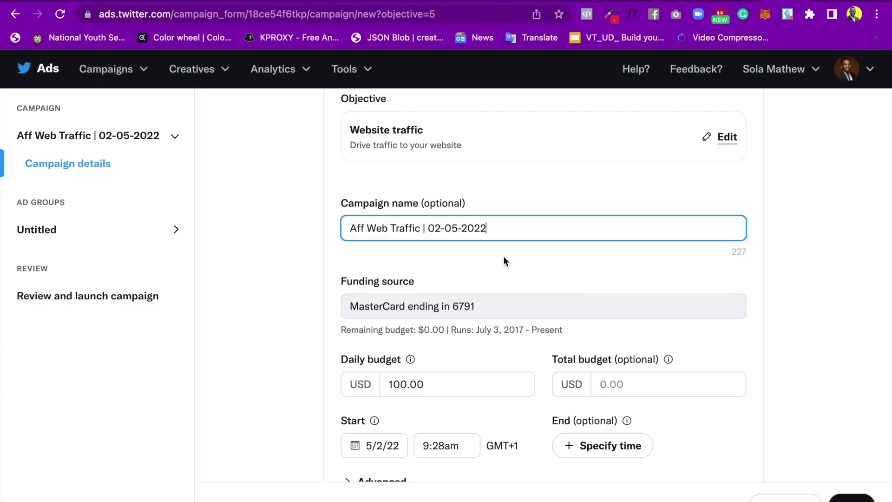
{"action": "scroll", "coordinate": [504, 258], "scroll_direction": "down", "scroll_amount": 2}
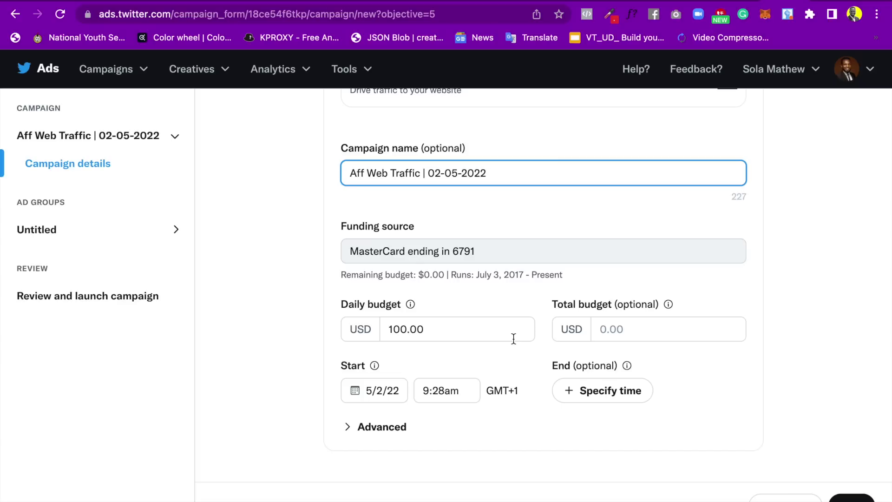
{"action": "left_click", "coordinate": [402, 330]}
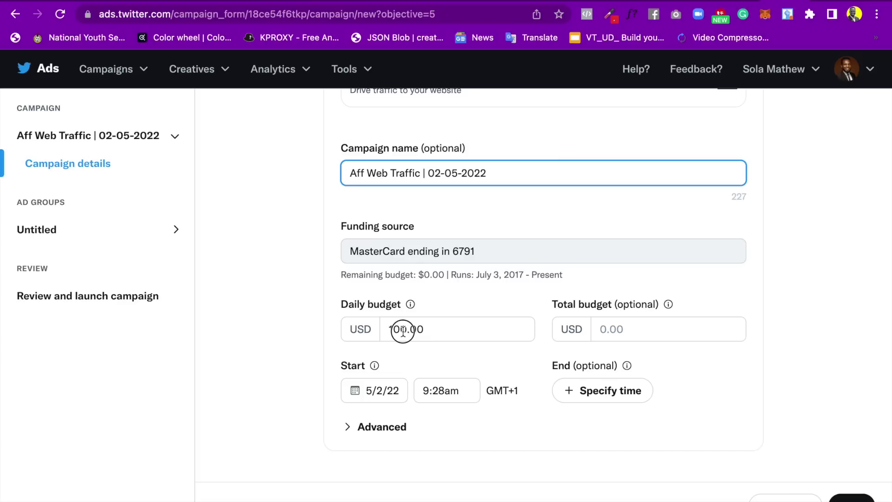
Lower the daily budget from 100.00 to 10.00 USD, leaving the total budget empty.
{"action": "left_click", "coordinate": [437, 330]}
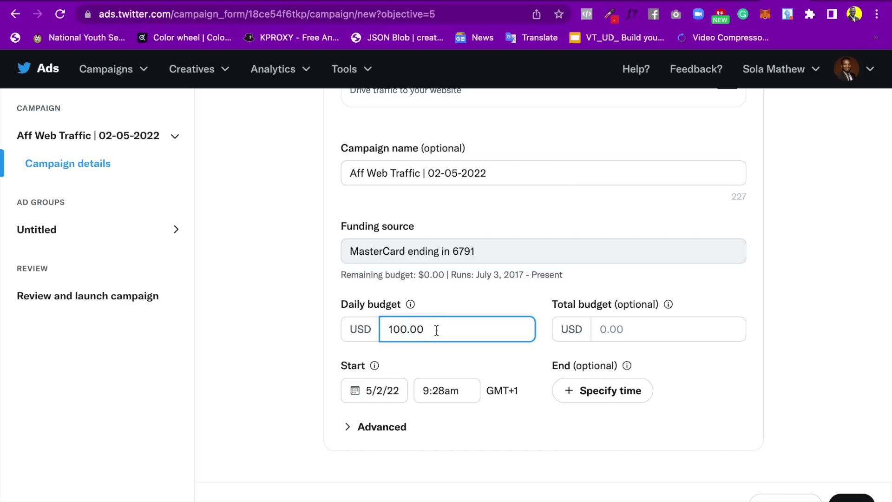
{"action": "left_click", "coordinate": [436, 331]}
{"action": "left_click", "coordinate": [364, 330]}
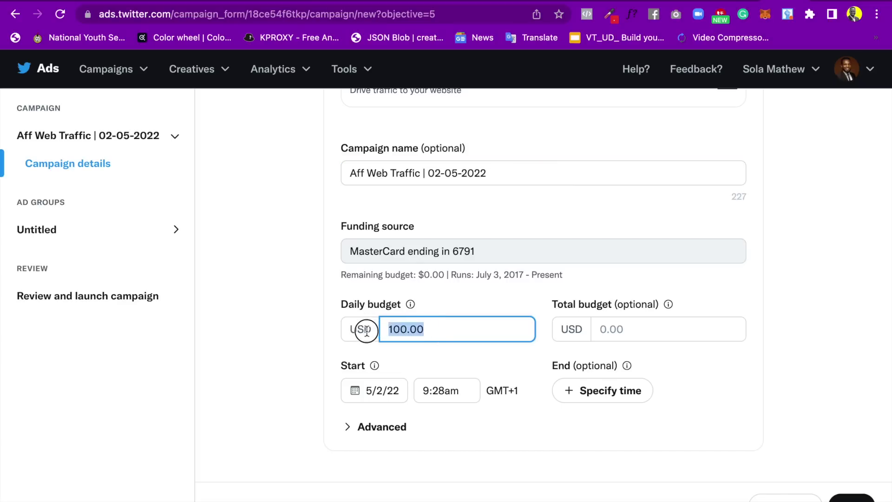
{"action": "type", "text": "10"}
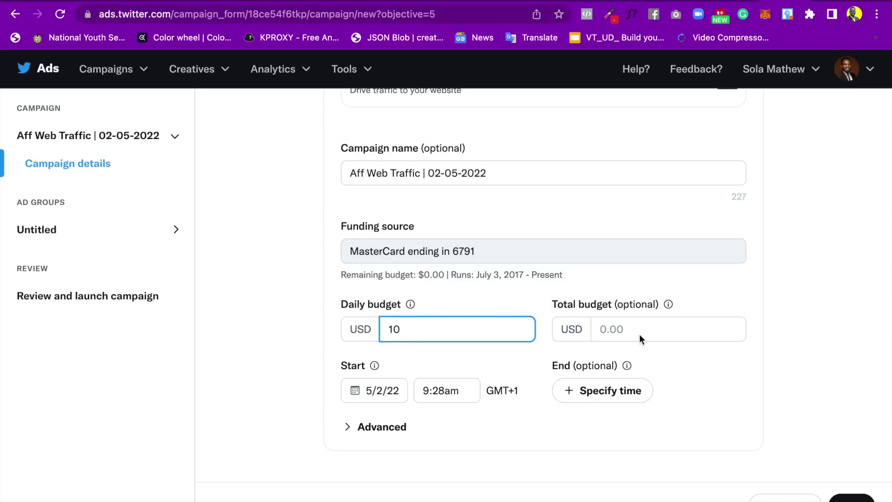
{"action": "left_click", "coordinate": [668, 304]}
{"action": "left_click", "coordinate": [669, 305]}
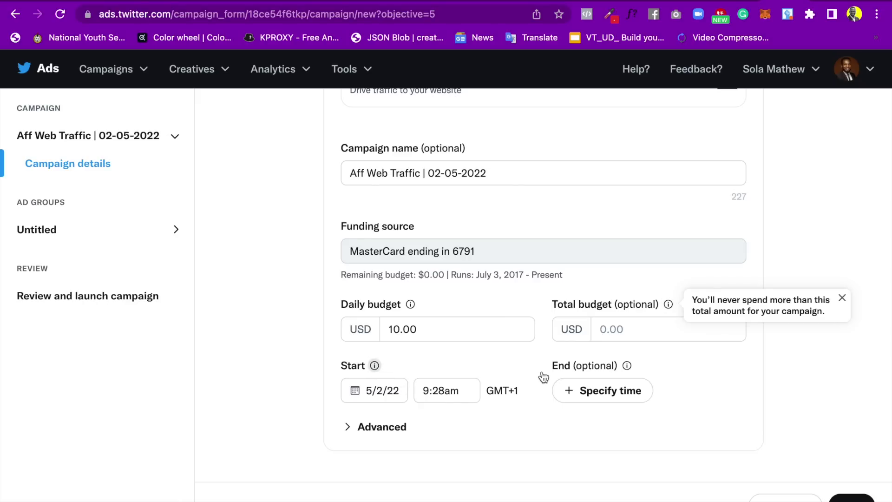
{"action": "left_click", "coordinate": [738, 375]}
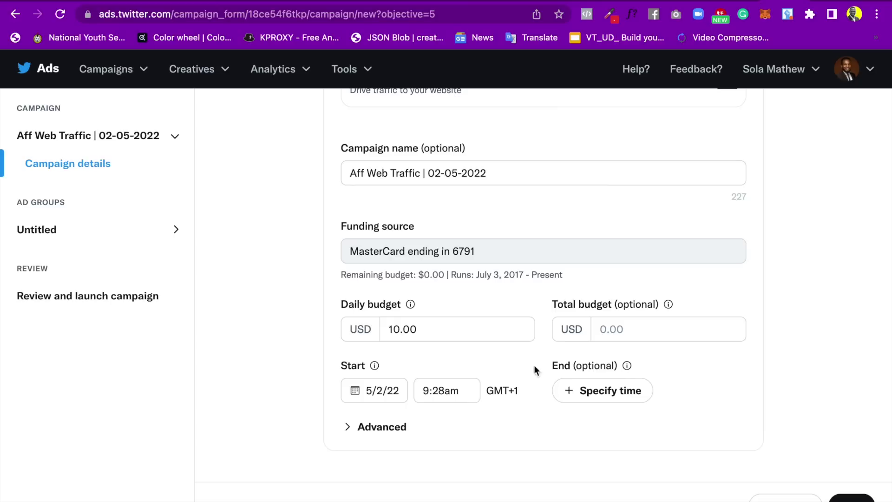
Check the end-time tooltip and Advanced pacing options, then proceed to the ad group details.
{"action": "mouse_move", "coordinate": [628, 367]}
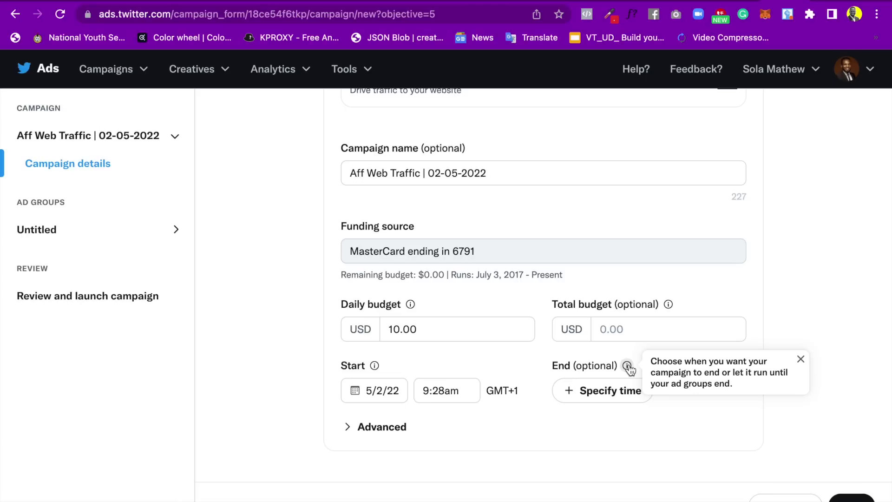
{"action": "left_click", "coordinate": [786, 418]}
{"action": "left_click", "coordinate": [388, 430]}
{"action": "scroll", "coordinate": [453, 436], "scroll_direction": "down", "scroll_amount": 2}
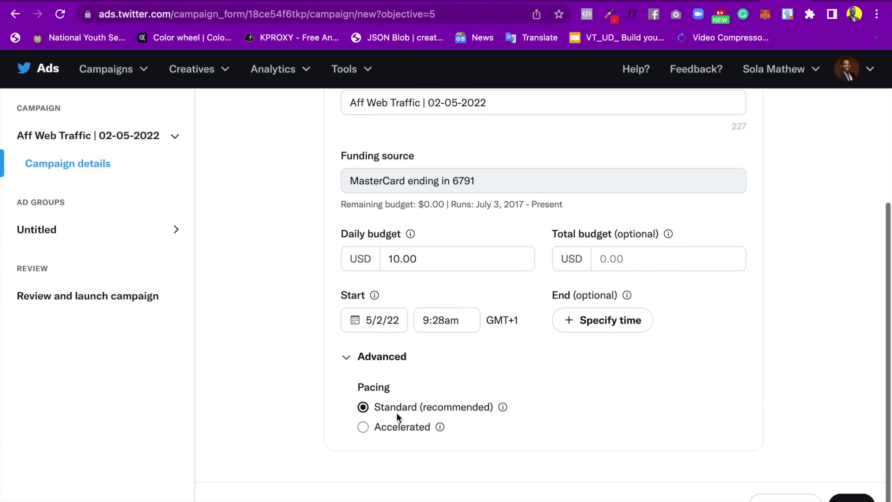
{"action": "left_click", "coordinate": [390, 357]}
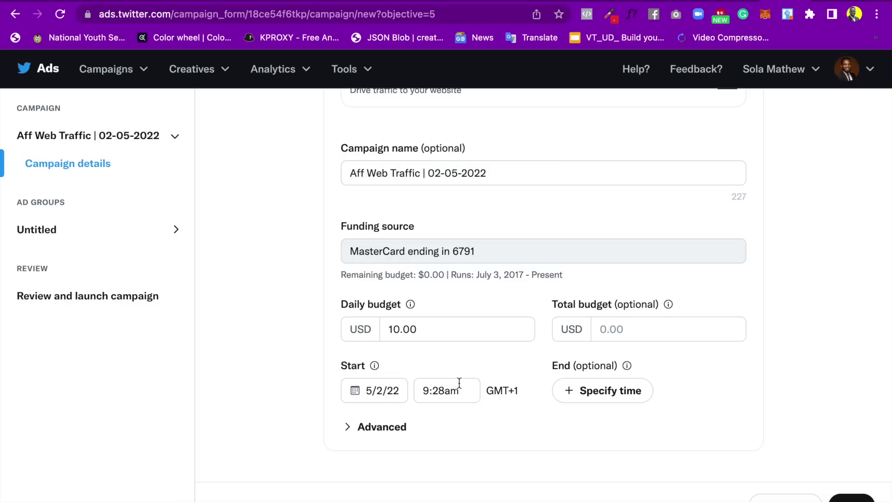
{"action": "left_click", "coordinate": [852, 498]}
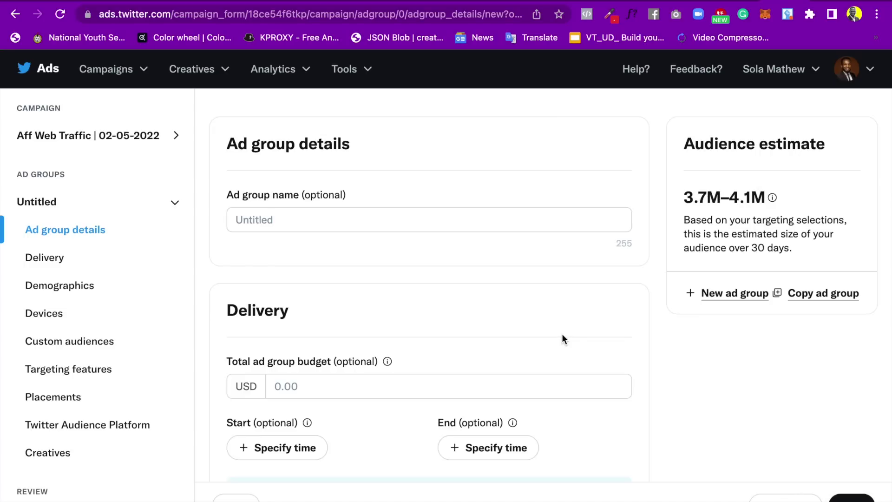
Enter 'Aff Website Traffic Ad Group' as the ad group name.
{"action": "left_click", "coordinate": [333, 220]}
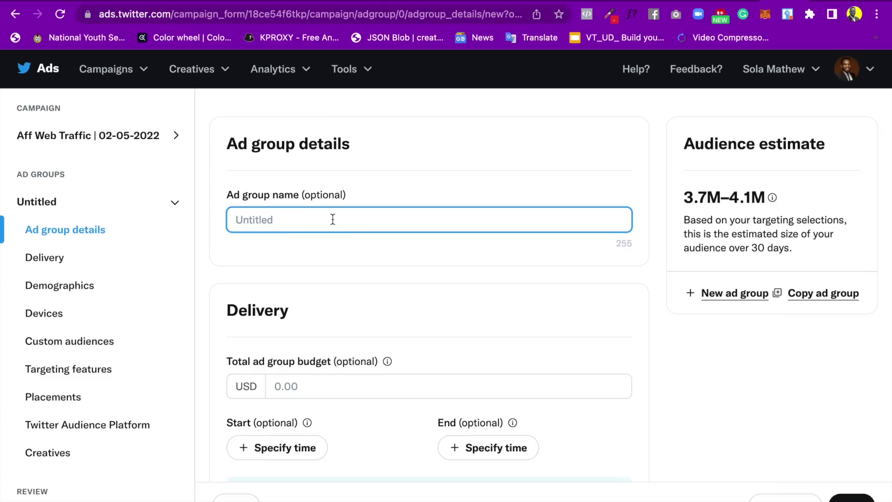
{"action": "type", "text": "Aff "}
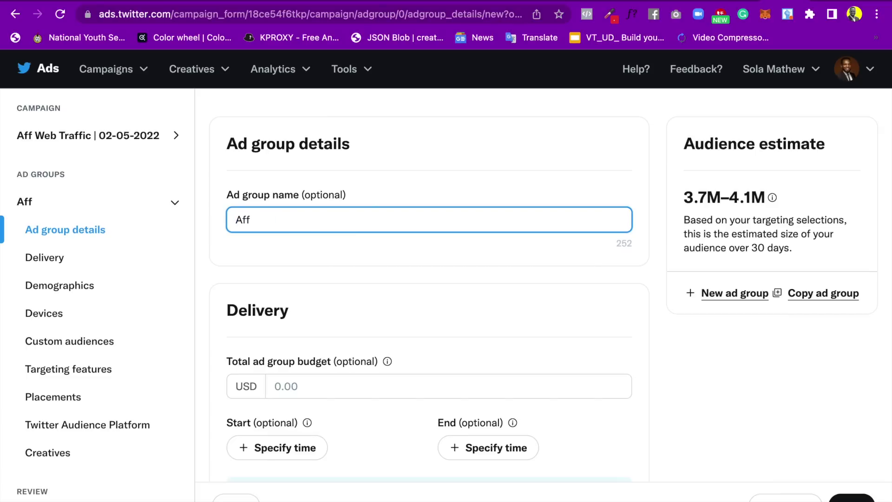
{"action": "type", "text": "Website Traffi"}
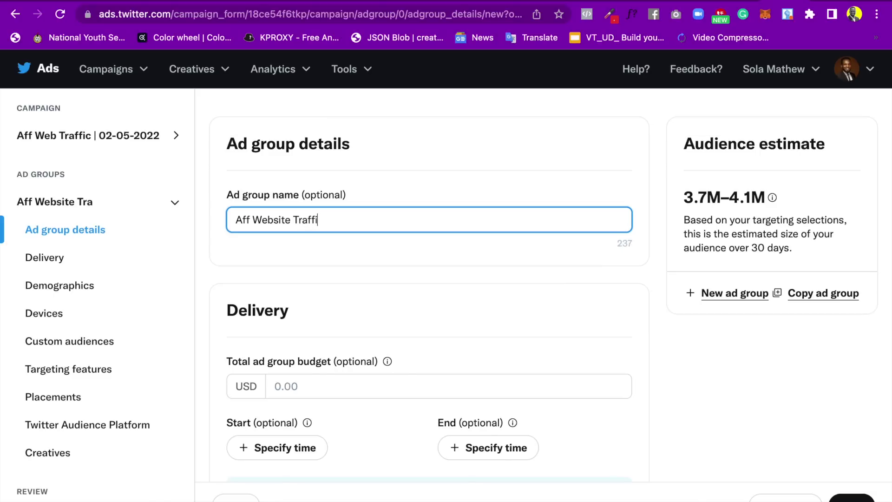
{"action": "type", "text": "c Ad Group"}
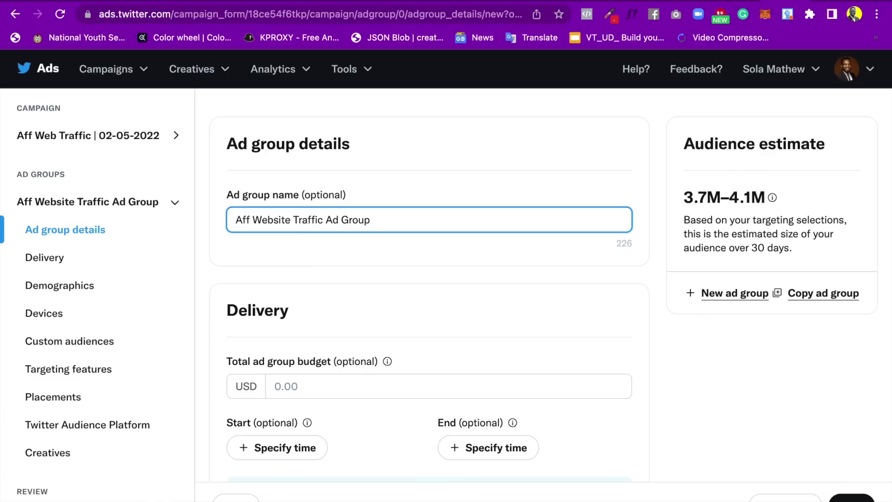
{"action": "left_click", "coordinate": [352, 258]}
{"action": "scroll", "coordinate": [351, 257], "scroll_direction": "down", "scroll_amount": 3}
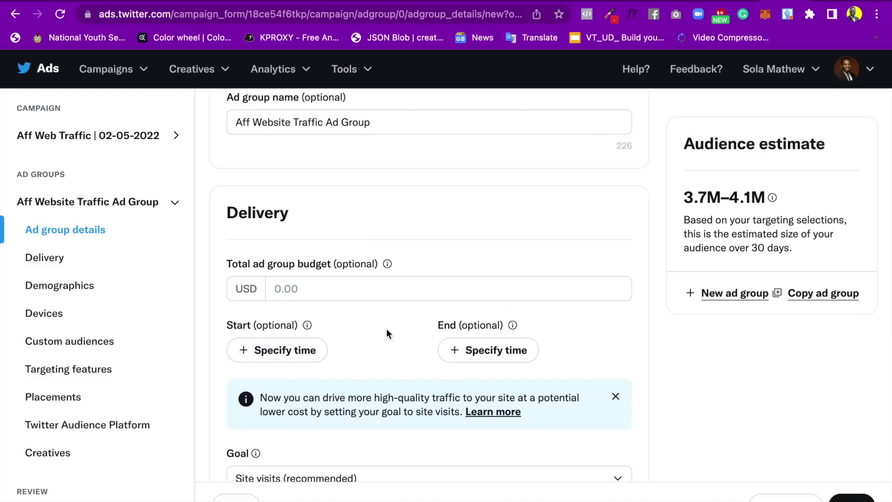
Set the ad group's delivery goal to Conversions.
{"action": "scroll", "coordinate": [396, 280], "scroll_direction": "down", "scroll_amount": 1}
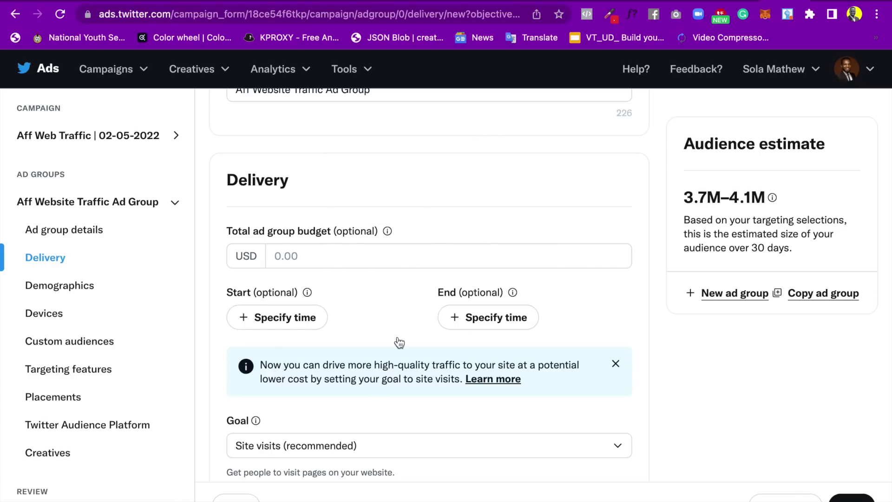
{"action": "scroll", "coordinate": [446, 285], "scroll_direction": "down", "scroll_amount": 4}
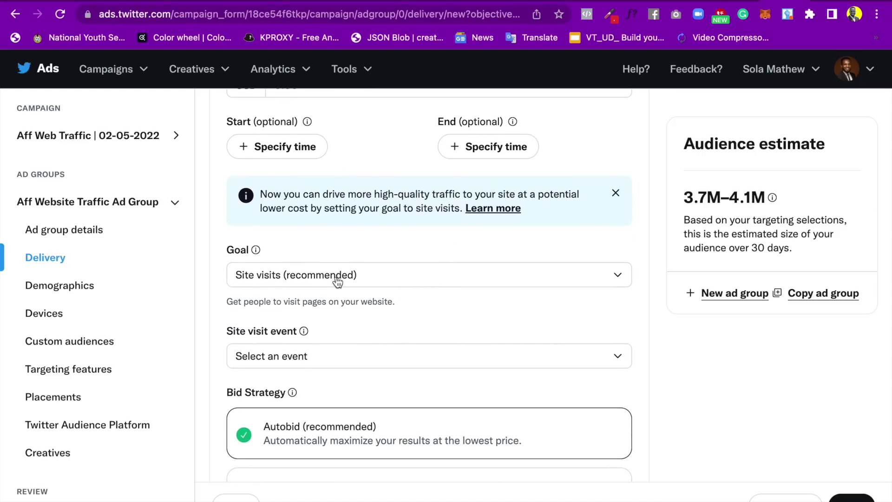
{"action": "left_click", "coordinate": [461, 278]}
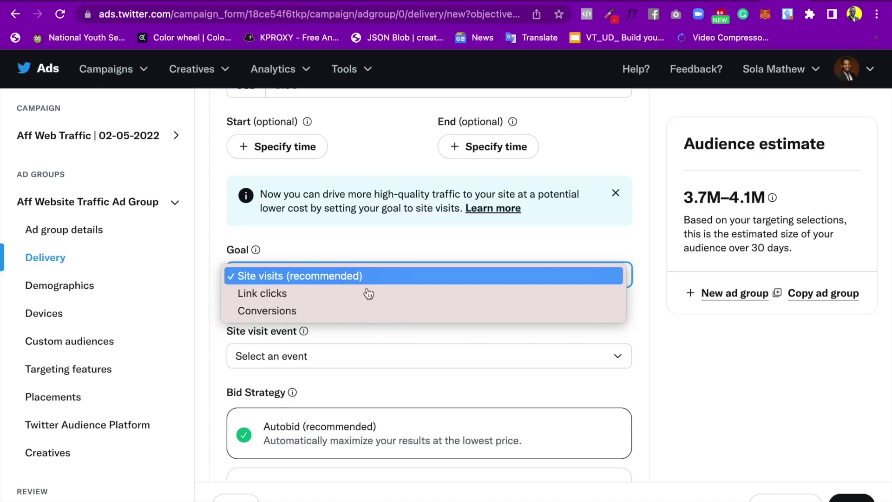
{"action": "left_click", "coordinate": [353, 311]}
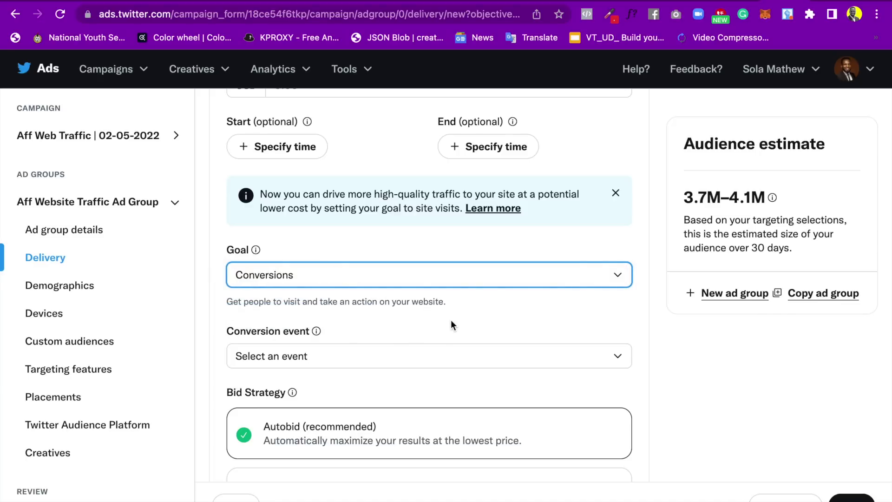
Choose AFF Leads as the conversion event.
{"action": "scroll", "coordinate": [450, 320], "scroll_direction": "down", "scroll_amount": 1}
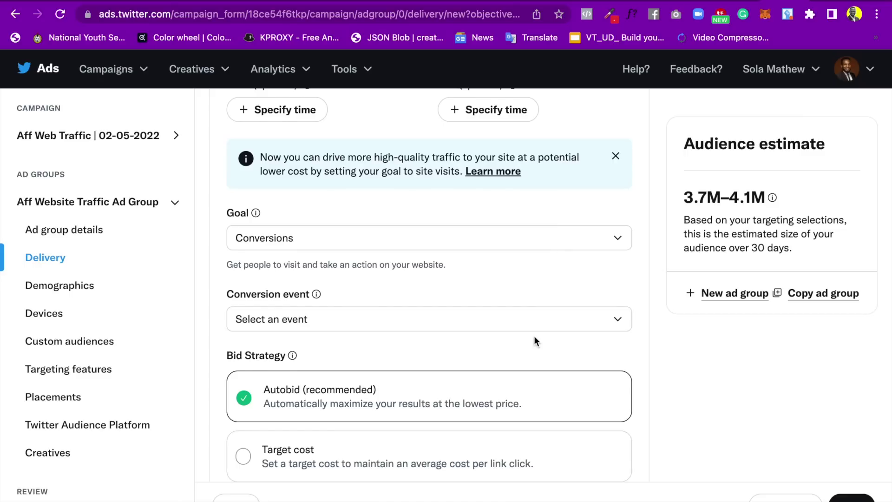
{"action": "scroll", "coordinate": [535, 340], "scroll_direction": "down", "scroll_amount": 3}
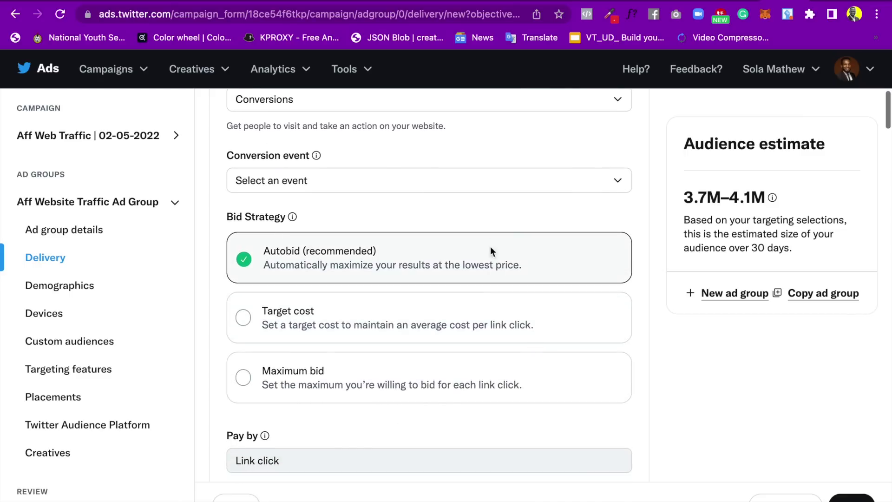
{"action": "left_click", "coordinate": [438, 182]}
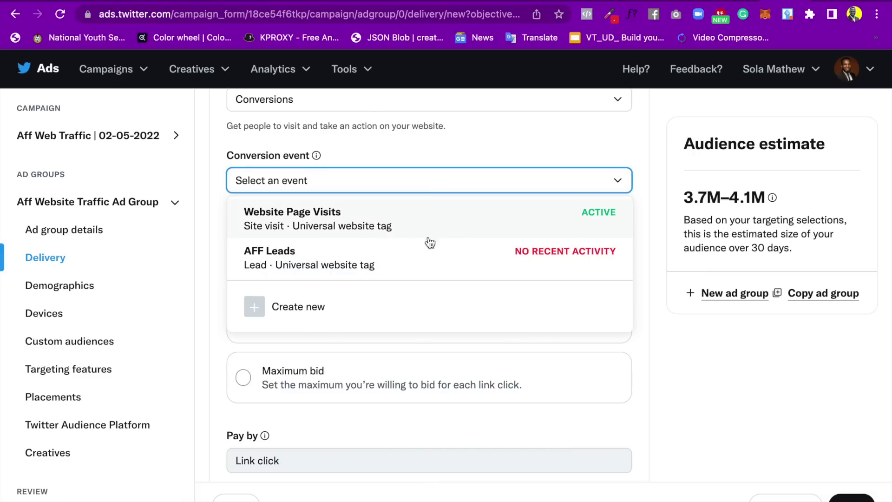
{"action": "left_click", "coordinate": [395, 258]}
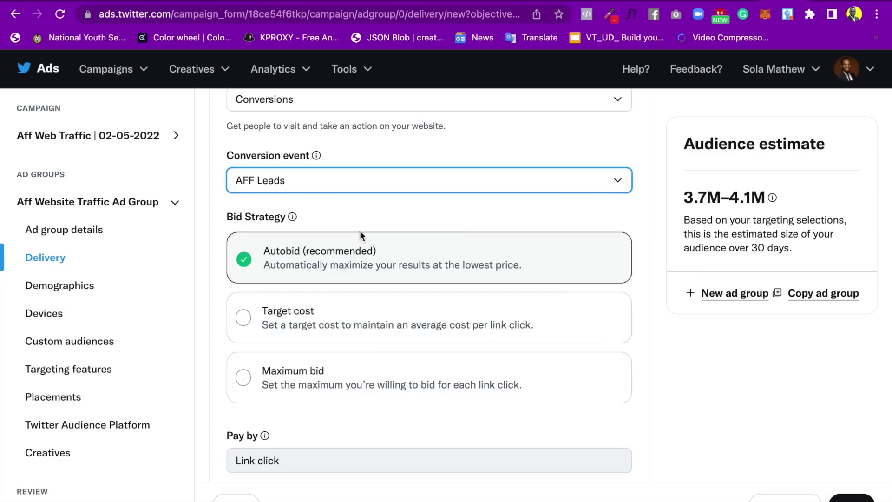
{"action": "left_click", "coordinate": [384, 188]}
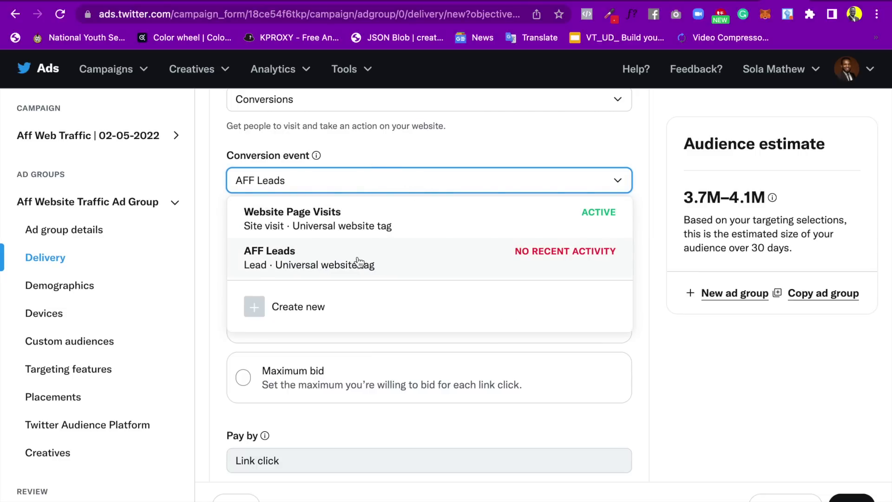
{"action": "left_click", "coordinate": [365, 265]}
{"action": "scroll", "coordinate": [416, 195], "scroll_direction": "up", "scroll_amount": 3}
Switch the goal to Site visits (recommended) with the Website Page Visits event.
{"action": "left_click", "coordinate": [494, 204]}
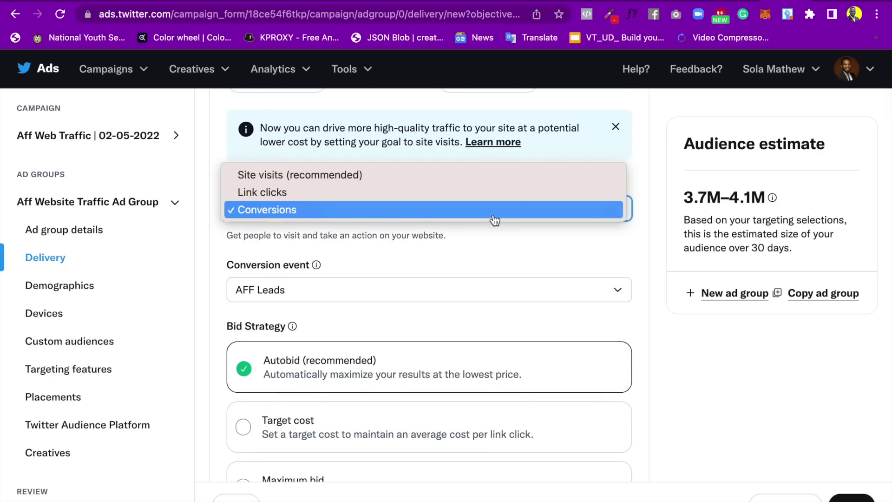
{"action": "left_click", "coordinate": [472, 175]}
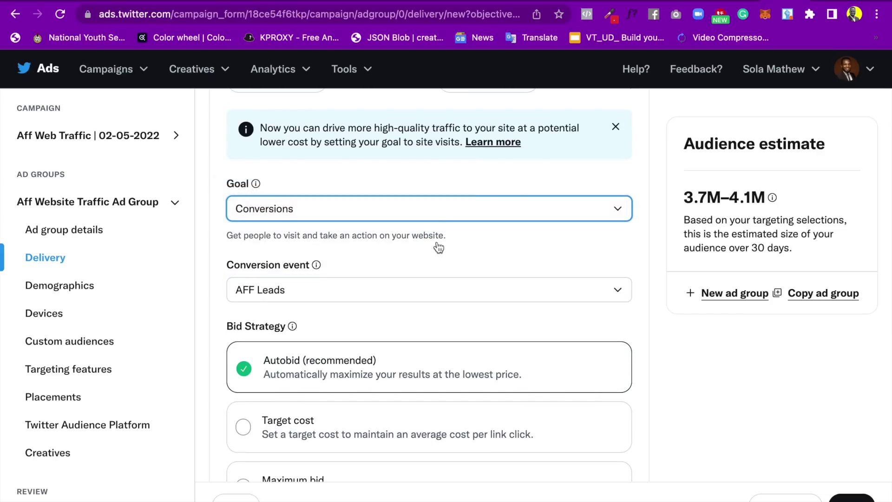
{"action": "scroll", "coordinate": [484, 239], "scroll_direction": "down", "scroll_amount": 1}
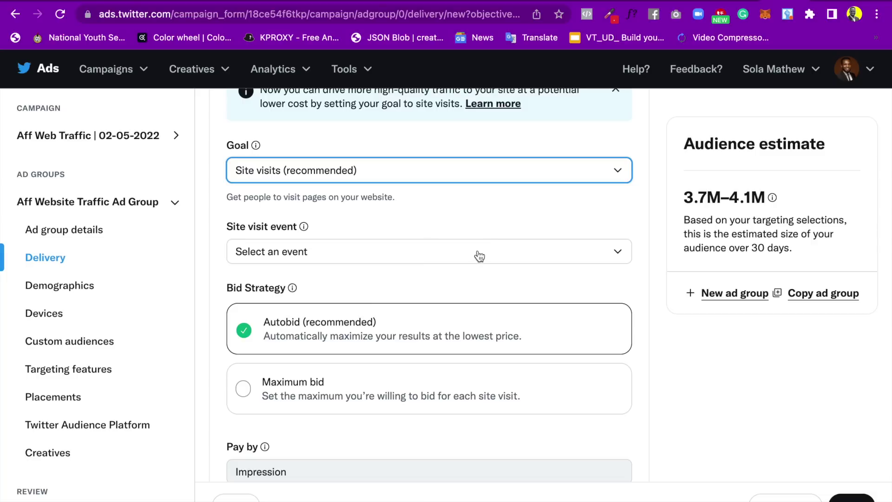
{"action": "left_click", "coordinate": [478, 254]}
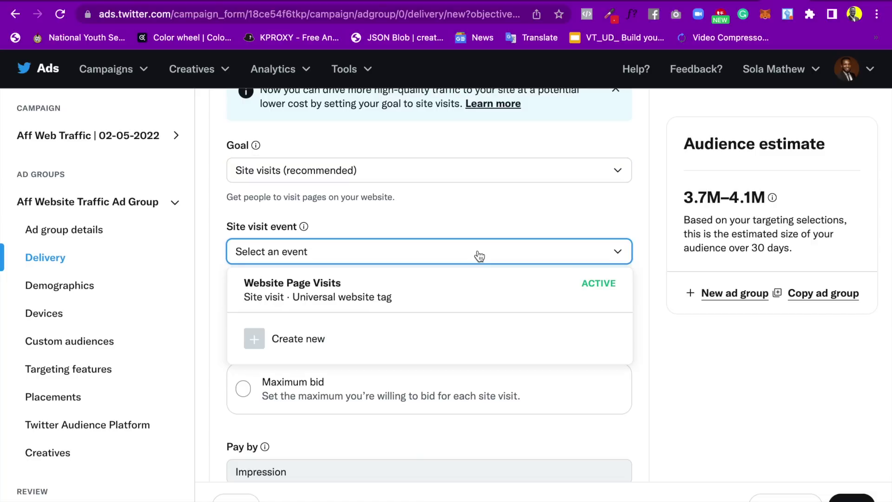
{"action": "left_click", "coordinate": [448, 295]}
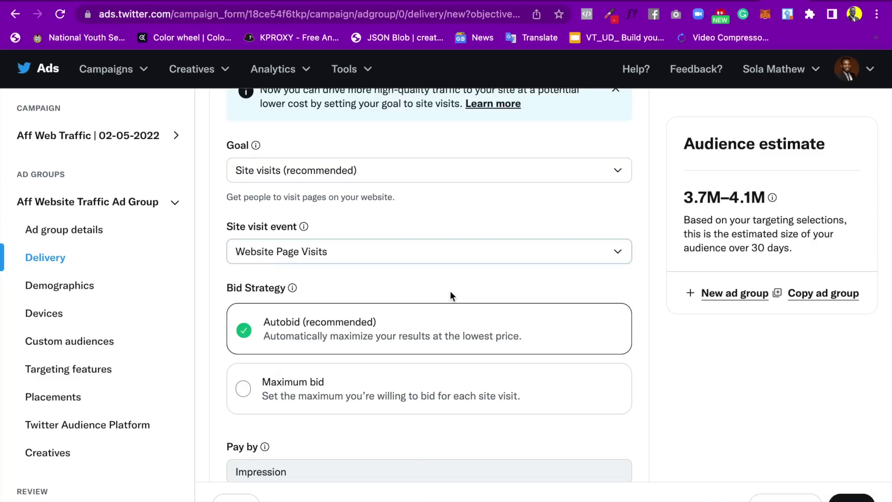
{"action": "left_click", "coordinate": [304, 228]}
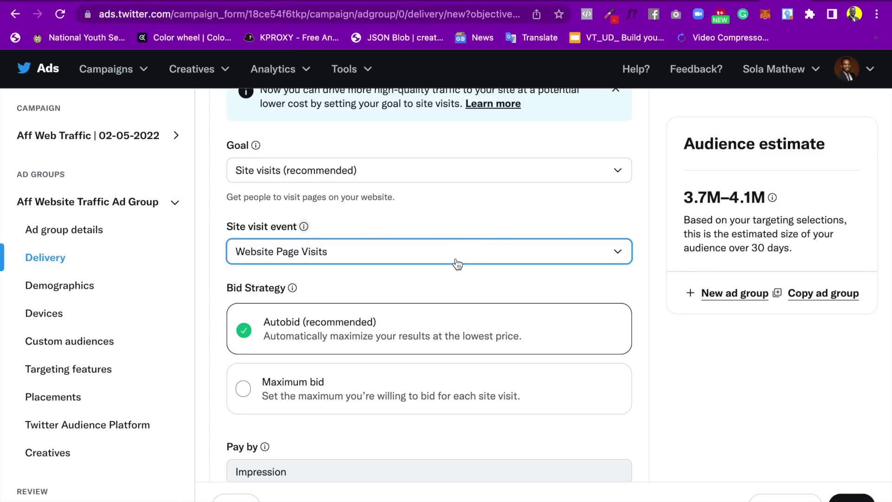
{"action": "scroll", "coordinate": [495, 284], "scroll_direction": "down", "scroll_amount": 1}
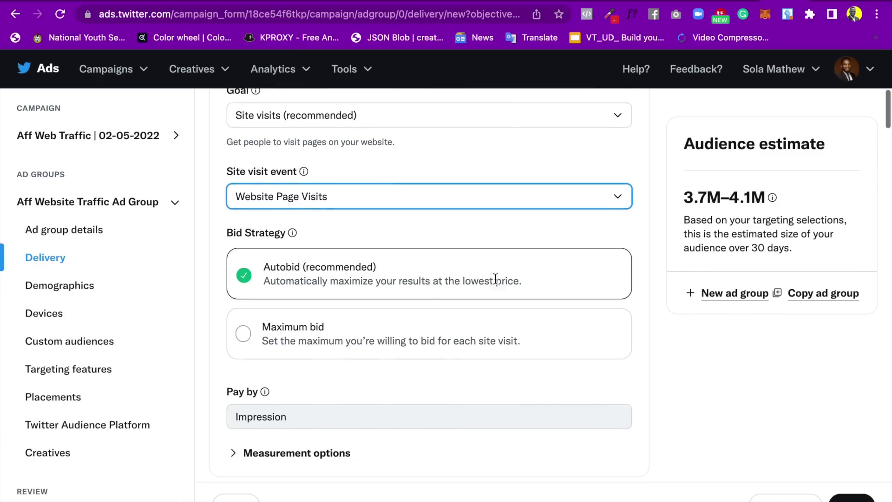
{"action": "scroll", "coordinate": [436, 253], "scroll_direction": "down", "scroll_amount": 1}
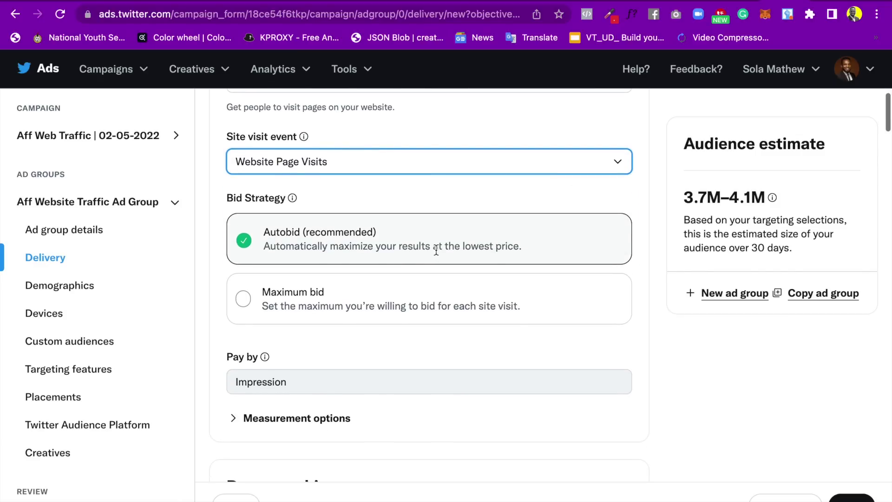
{"action": "scroll", "coordinate": [462, 209], "scroll_direction": "up", "scroll_amount": 2}
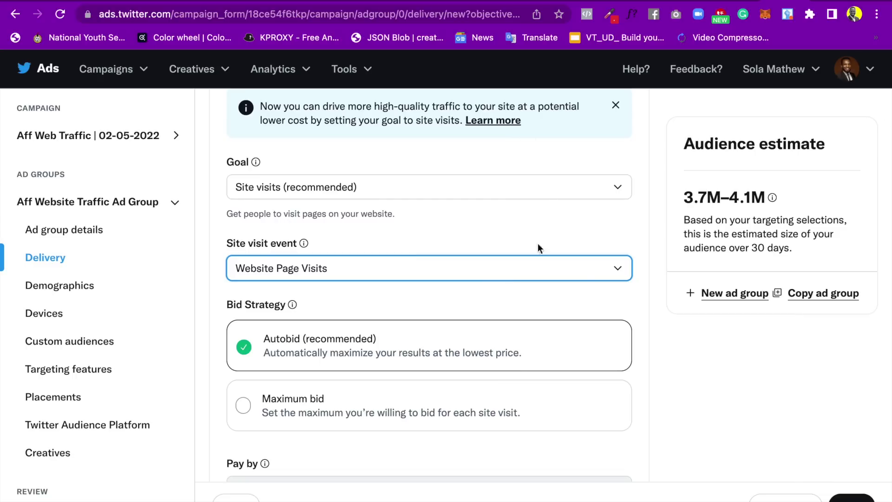
{"action": "scroll", "coordinate": [498, 222], "scroll_direction": "down", "scroll_amount": 3}
{"action": "scroll", "coordinate": [472, 352], "scroll_direction": "down", "scroll_amount": 4}
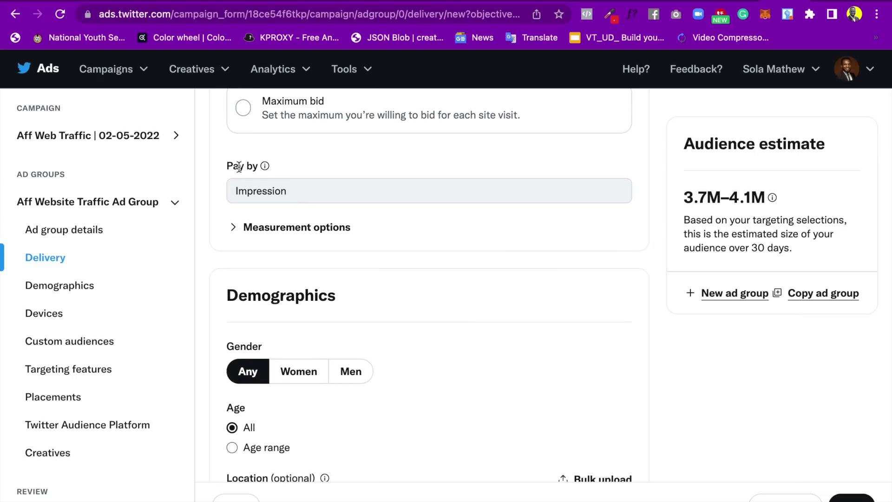
{"action": "left_click", "coordinate": [266, 167]}
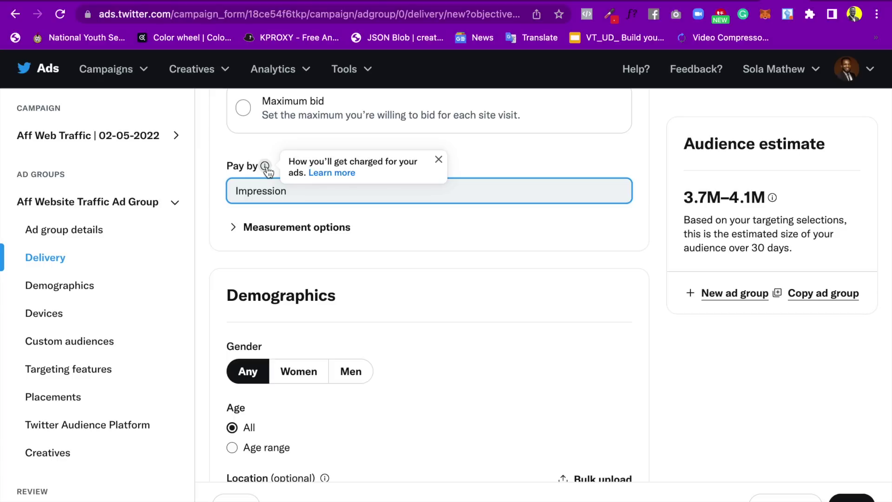
{"action": "left_click", "coordinate": [234, 227]}
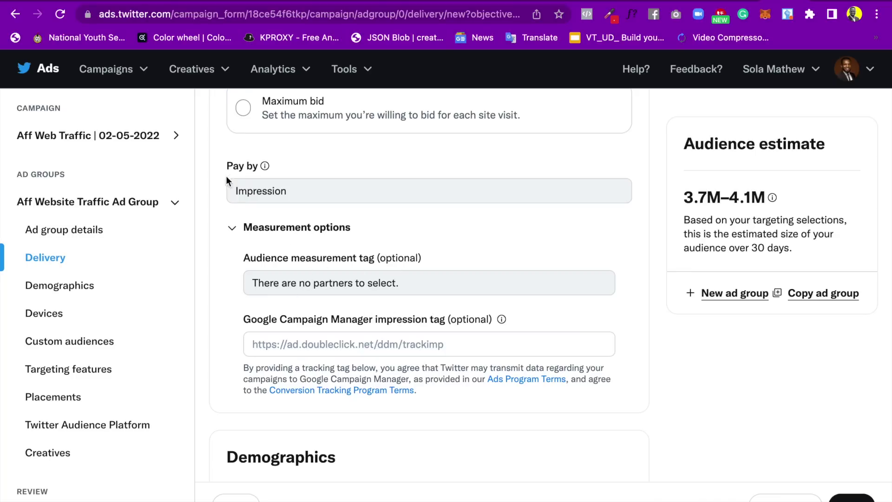
{"action": "left_click", "coordinate": [231, 228]}
{"action": "scroll", "coordinate": [410, 293], "scroll_direction": "down", "scroll_amount": 3}
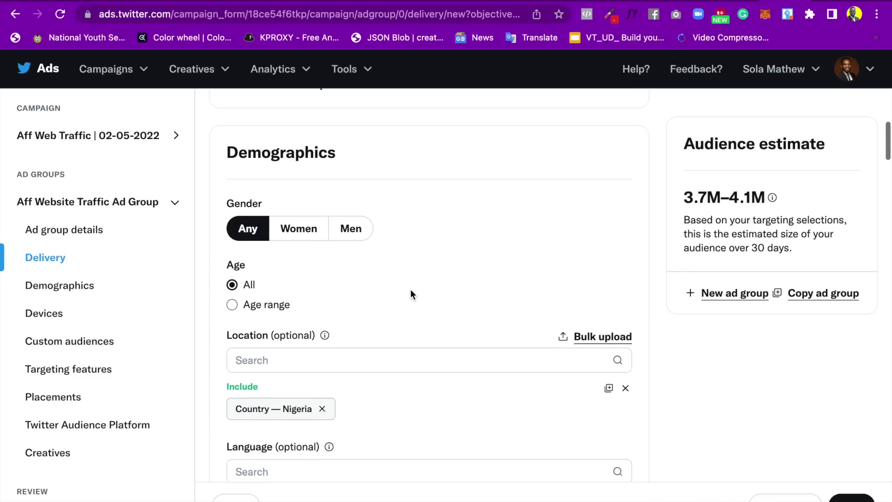
{"action": "scroll", "coordinate": [411, 290], "scroll_direction": "down", "scroll_amount": 1}
{"action": "left_click_drag", "start_coordinate": [227, 134], "coordinate": [350, 137]}
{"action": "left_click", "coordinate": [355, 173]}
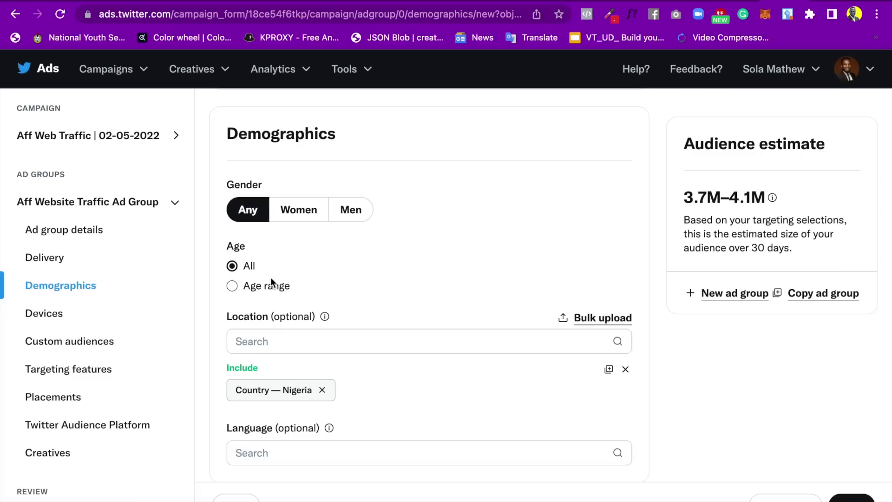
{"action": "scroll", "coordinate": [349, 300], "scroll_direction": "down", "scroll_amount": 1}
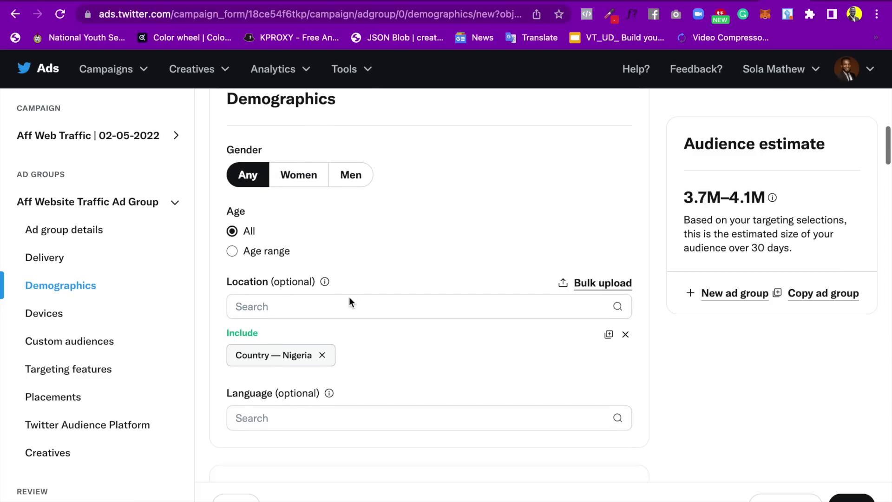
{"action": "scroll", "coordinate": [378, 297], "scroll_direction": "down", "scroll_amount": 3}
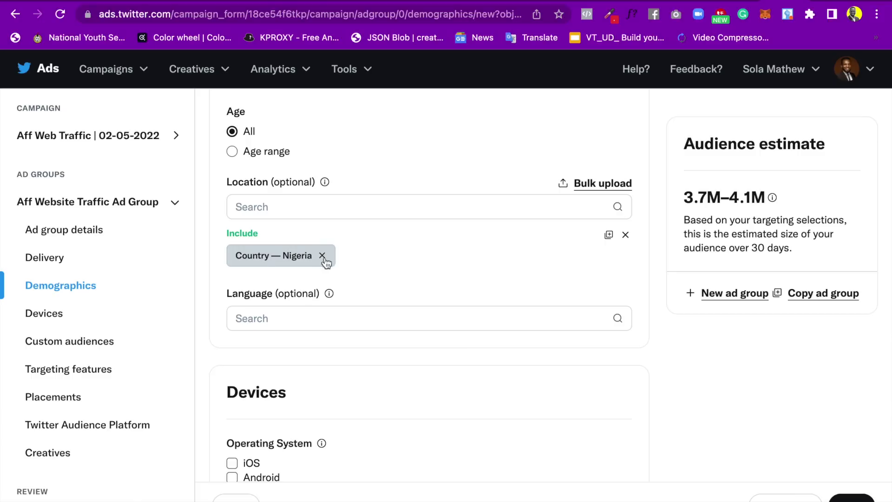
{"action": "scroll", "coordinate": [432, 313], "scroll_direction": "down", "scroll_amount": 2}
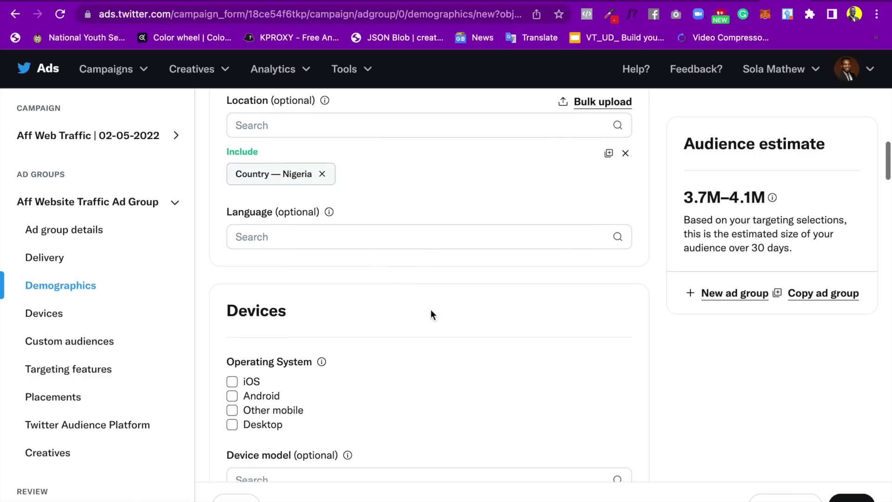
{"action": "left_click", "coordinate": [370, 235]}
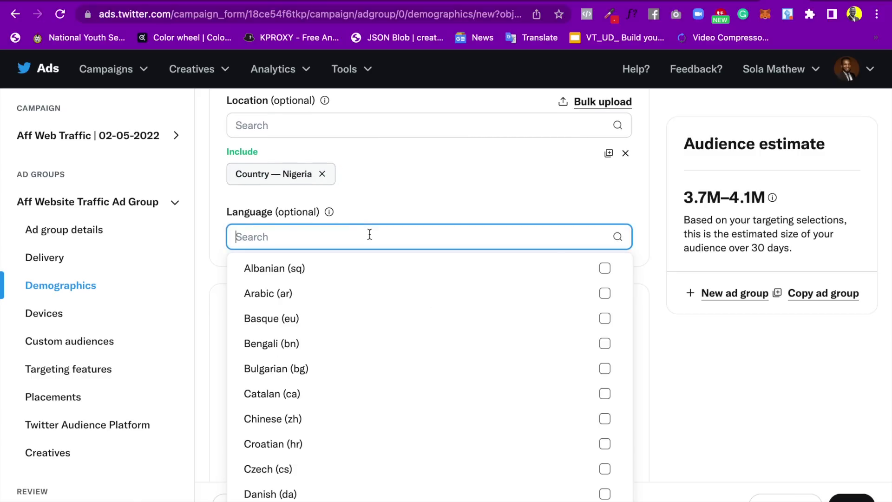
{"action": "left_click", "coordinate": [393, 186]}
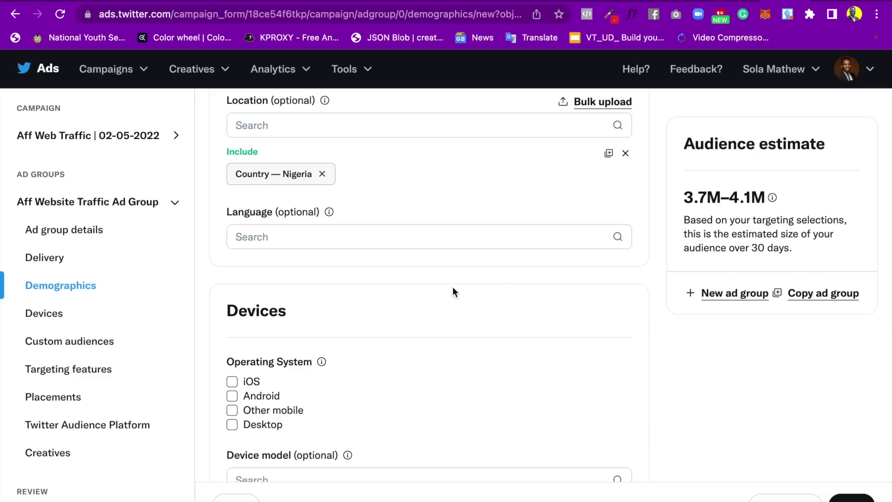
{"action": "scroll", "coordinate": [454, 288], "scroll_direction": "down", "scroll_amount": 3}
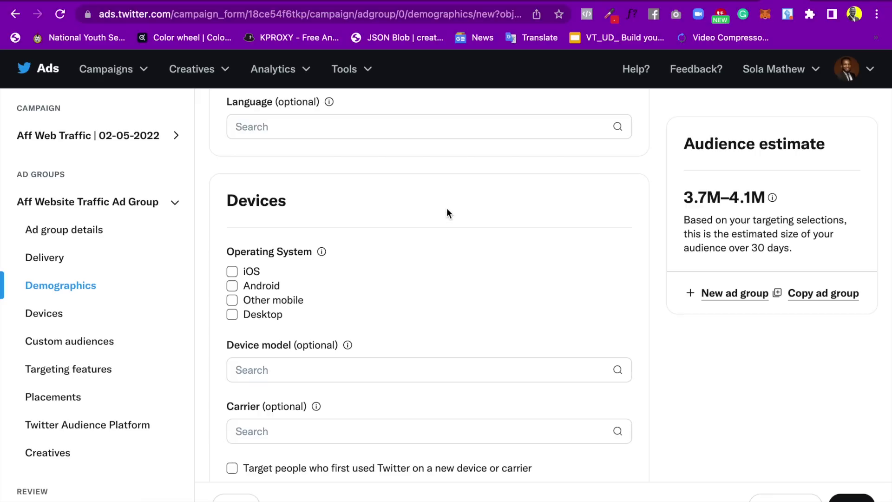
{"action": "scroll", "coordinate": [447, 210], "scroll_direction": "down", "scroll_amount": 1}
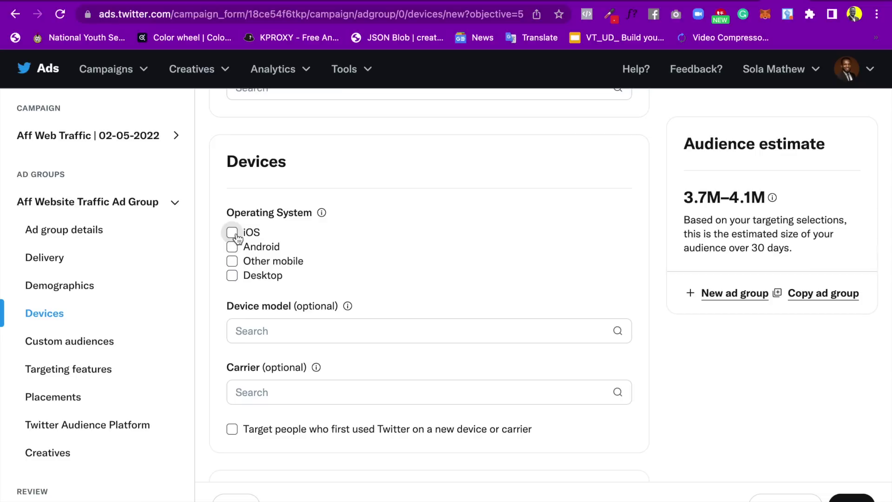
{"action": "scroll", "coordinate": [427, 277], "scroll_direction": "down", "scroll_amount": 3}
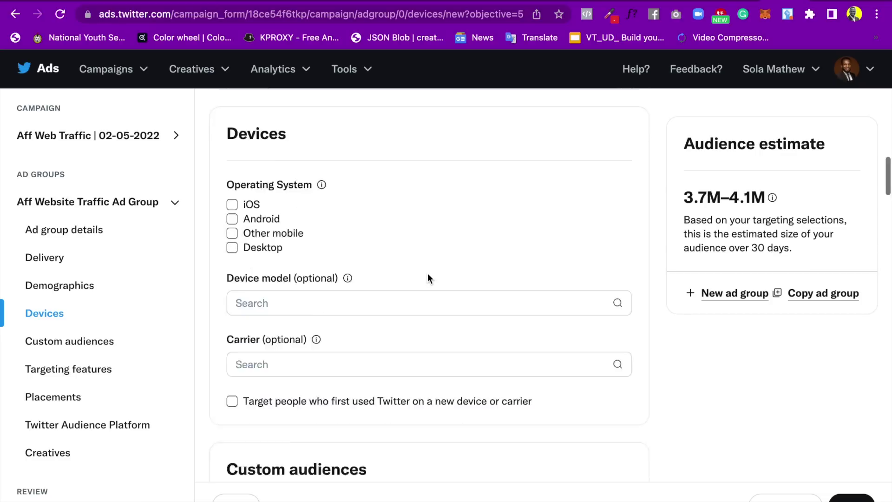
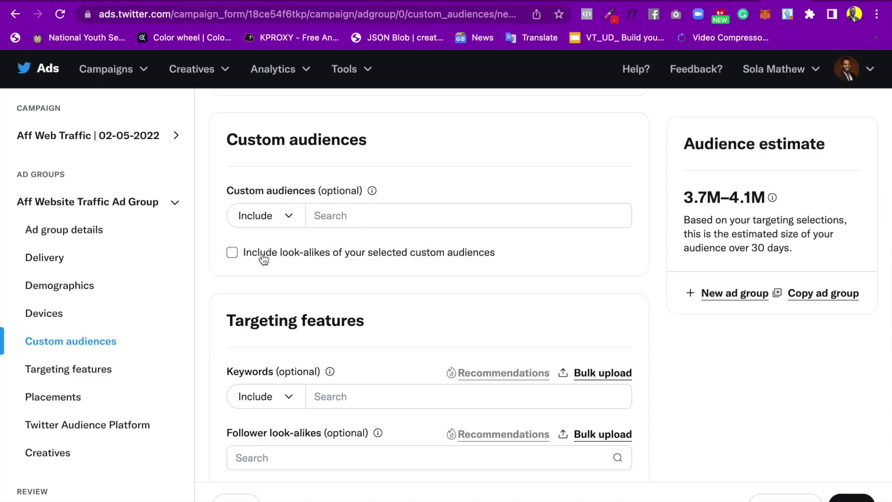
Leave custom audiences and look-alikes unset, then scroll down to Targeting features.
{"action": "left_click", "coordinate": [232, 254]}
{"action": "left_click", "coordinate": [232, 253]}
{"action": "left_click", "coordinate": [331, 216]}
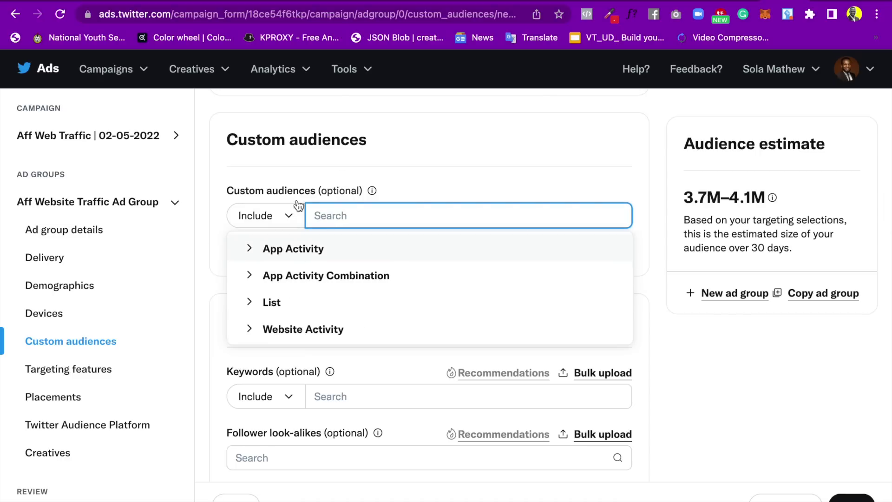
{"action": "left_click", "coordinate": [254, 331]}
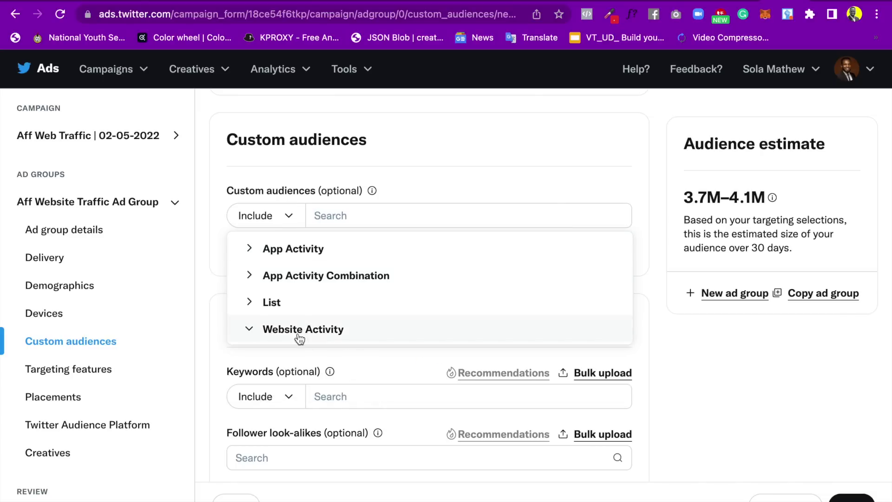
{"action": "left_click", "coordinate": [251, 330]}
{"action": "left_click", "coordinate": [440, 172]}
{"action": "scroll", "coordinate": [398, 282], "scroll_direction": "down", "scroll_amount": 3}
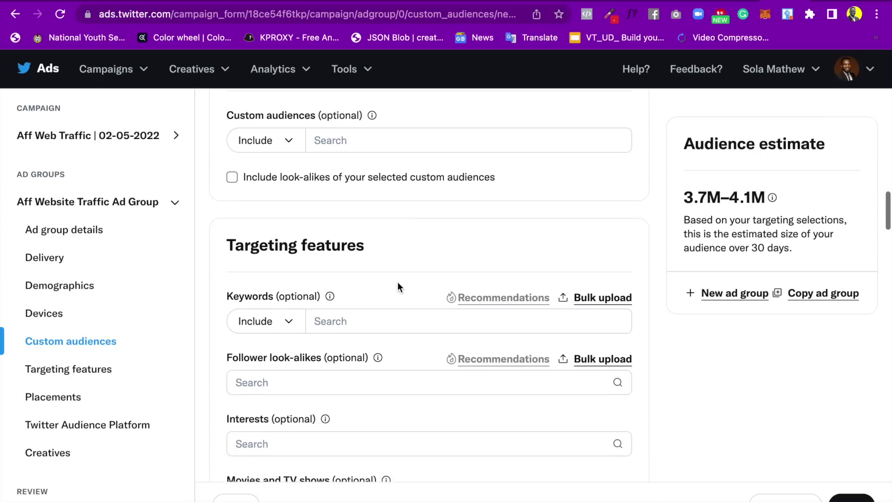
{"action": "scroll", "coordinate": [370, 133], "scroll_direction": "down", "scroll_amount": 2}
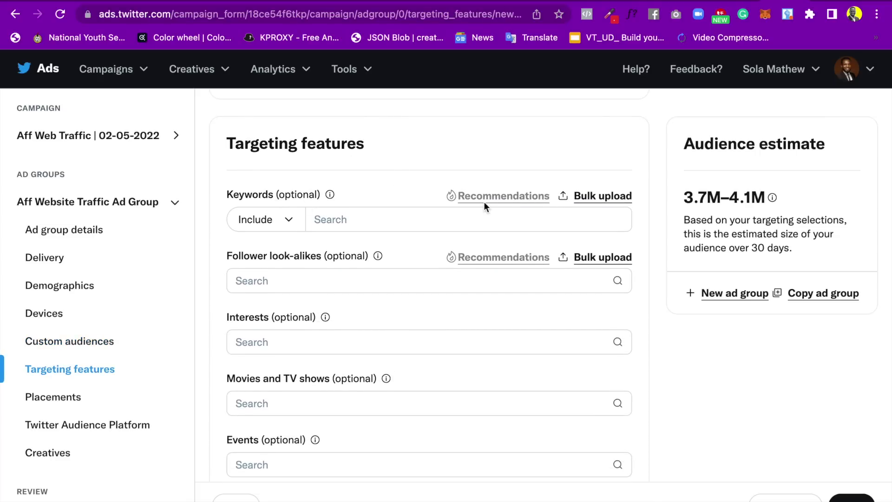
Add 'affiliate marketing' as a targeting keyword.
{"action": "left_click", "coordinate": [330, 224]}
{"action": "type", "text": "affiliate marketing"}
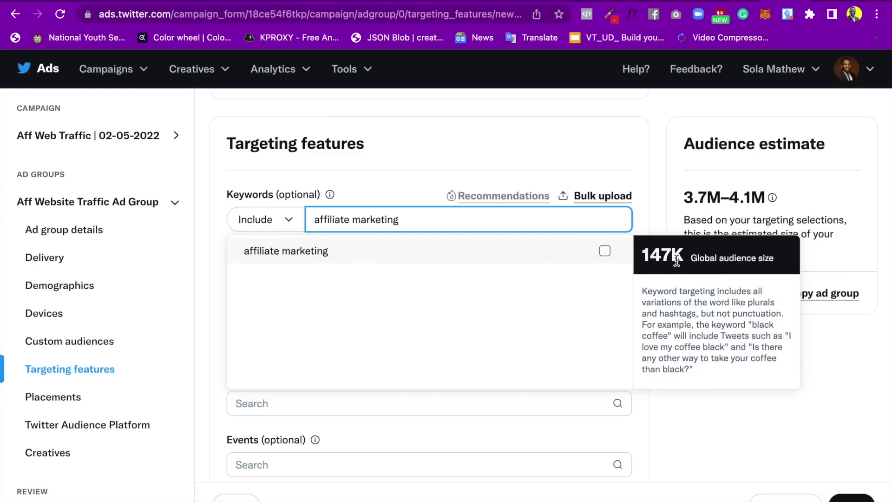
{"action": "left_click", "coordinate": [605, 251]}
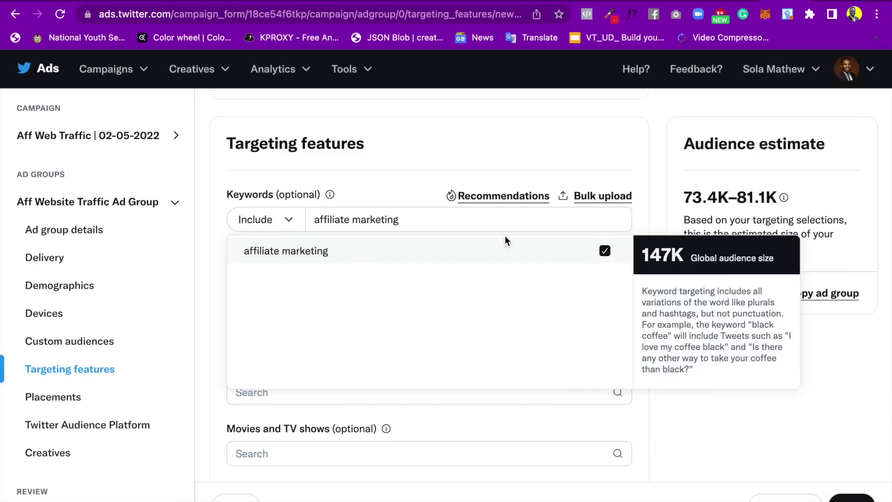
Add 'online marketing' as a second targeting keyword.
{"action": "left_click_drag", "start_coordinate": [434, 217], "coordinate": [292, 225]}
{"action": "type", "text": "paypl"}
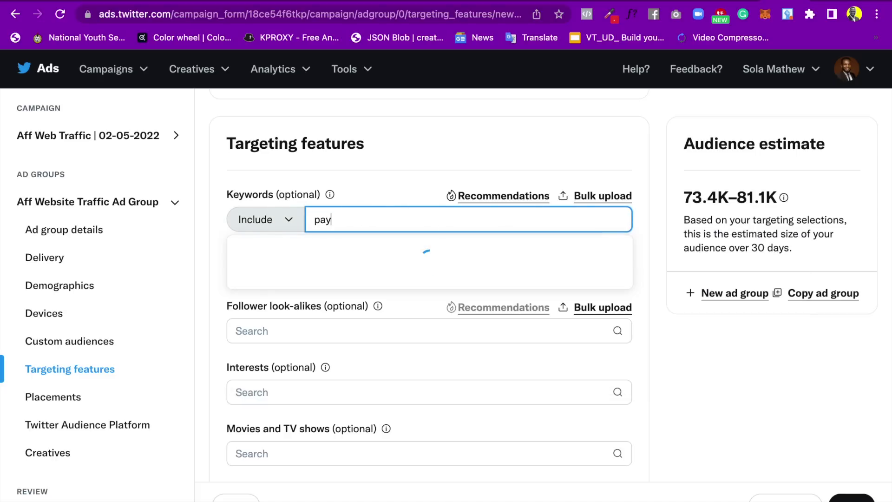
{"action": "key", "text": "BackSpace"}
{"action": "key", "text": "BackSpace"}
{"action": "type", "text": "per click"}
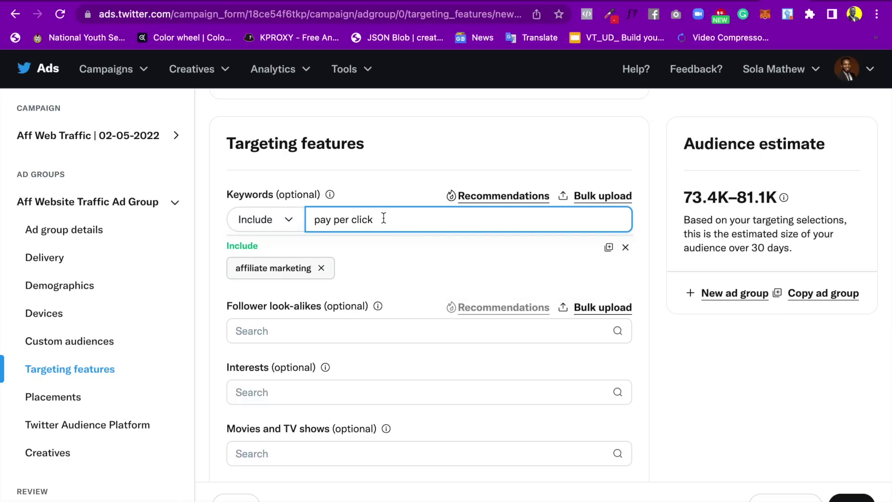
{"action": "key", "text": "BackSpace"}
{"action": "key", "text": "BackSpace"}
{"action": "key", "text": "BackSpace"}
{"action": "key", "text": "BackSpace"}
{"action": "key", "text": "BackSpace"}
{"action": "key", "text": "BackSpace"}
{"action": "key", "text": "BackSpace"}
{"action": "key", "text": "BackSpace"}
{"action": "key", "text": "BackSpace"}
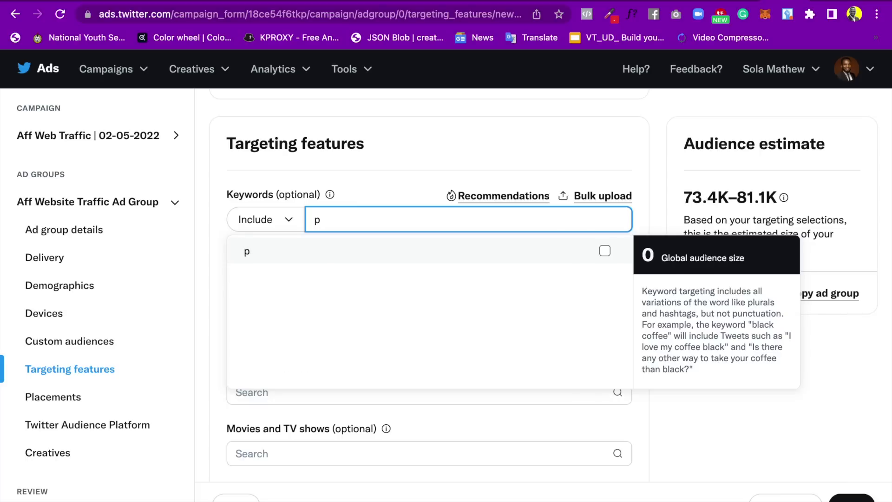
{"action": "key", "text": "BackSpace"}
{"action": "type", "text": "onl"}
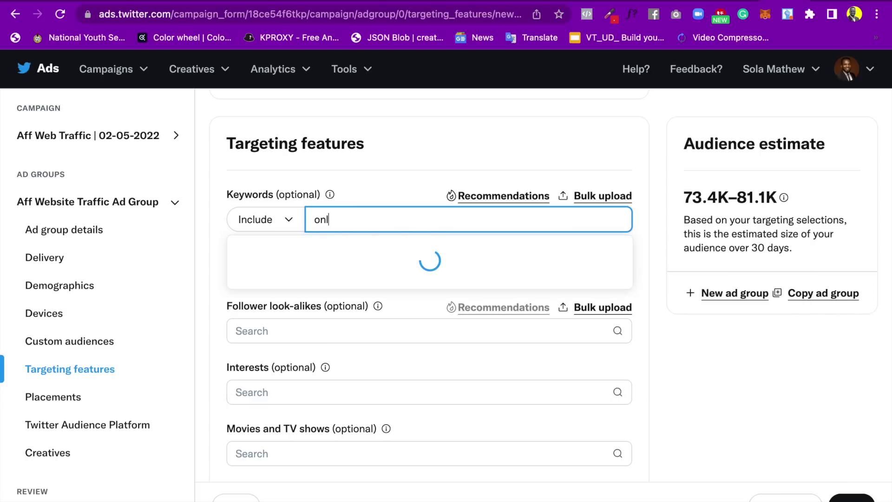
{"action": "type", "text": "ine marketing"}
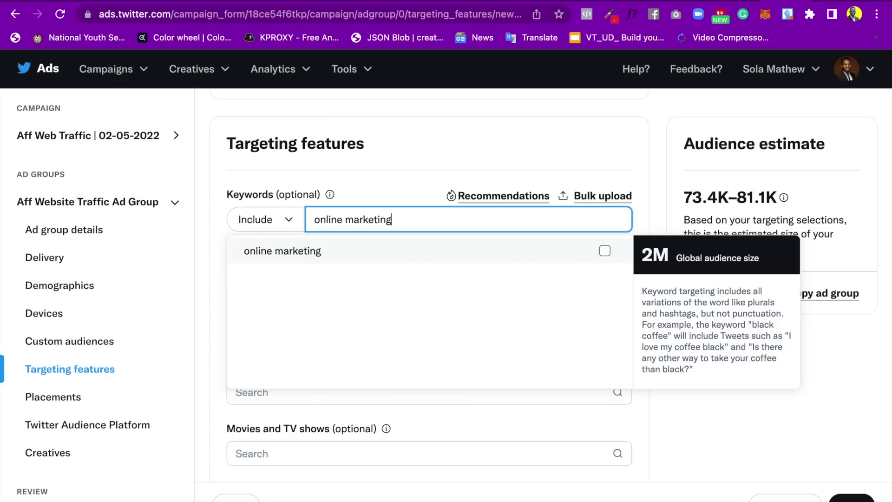
{"action": "left_click", "coordinate": [605, 251]}
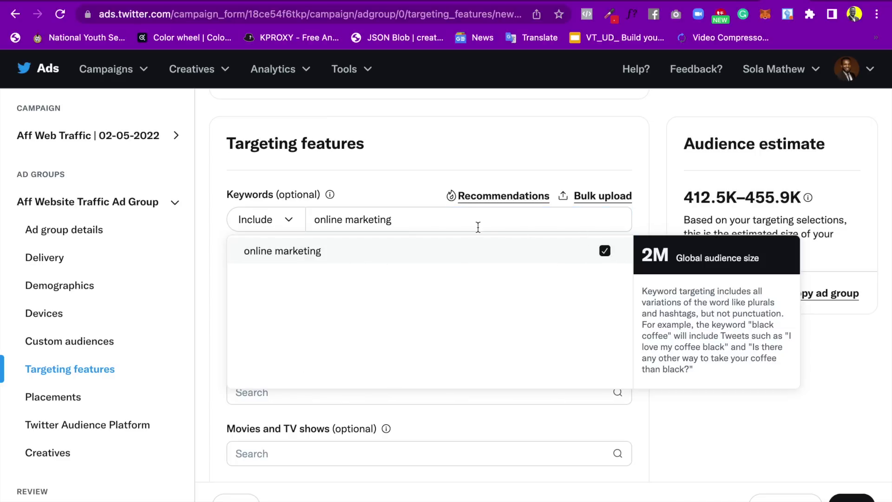
Clear the leftover keyword search text, leaving the estimate at 412.5K–455.9K.
{"action": "left_click_drag", "start_coordinate": [420, 219], "coordinate": [314, 220]}
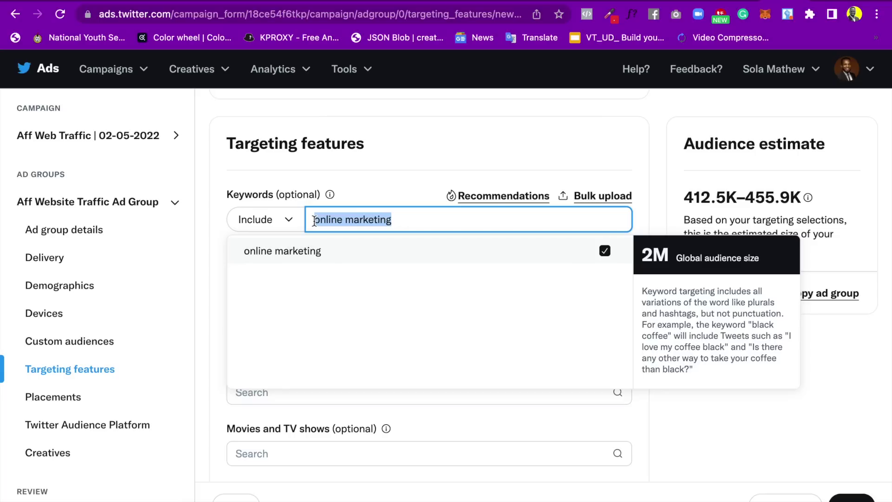
{"action": "type", "text": "affiliate"}
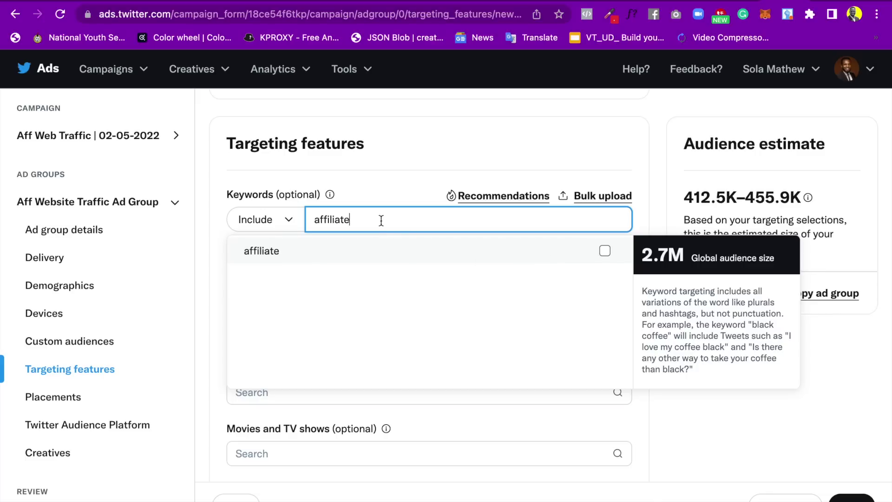
{"action": "left_click_drag", "start_coordinate": [381, 220], "coordinate": [303, 219]}
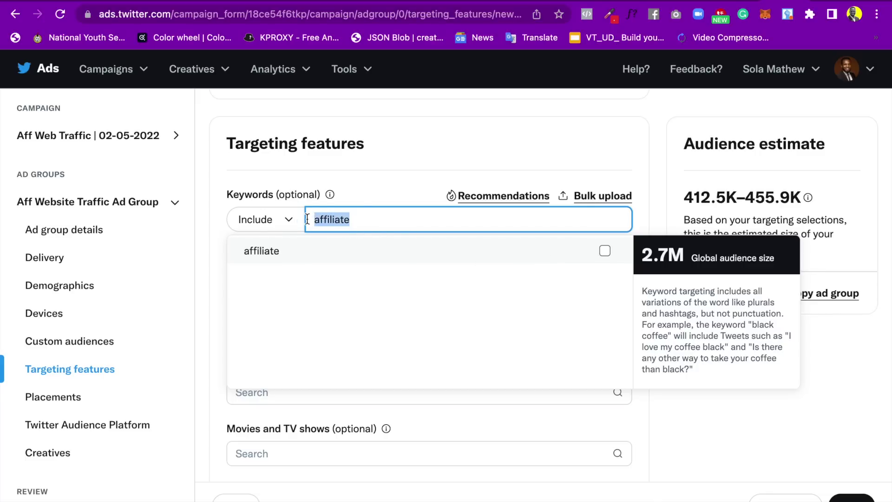
{"action": "key", "text": "BackSpace"}
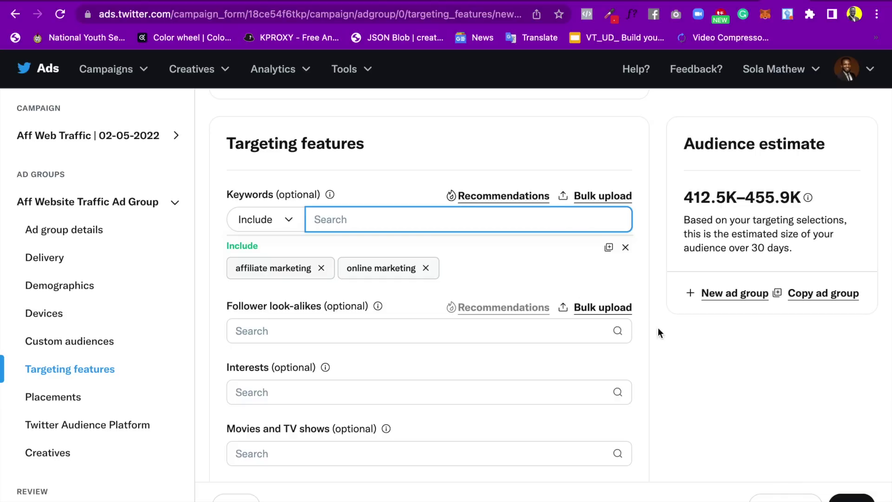
{"action": "left_click_drag", "start_coordinate": [683, 199], "coordinate": [708, 201]}
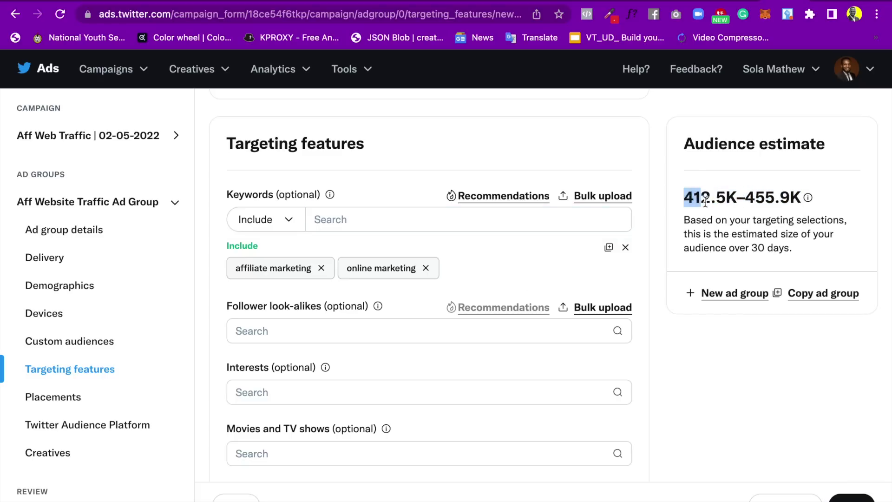
Search for the entrepreneur's account handle and add it as a follower look-alike.
{"action": "left_click", "coordinate": [707, 349]}
{"action": "left_click", "coordinate": [328, 329]}
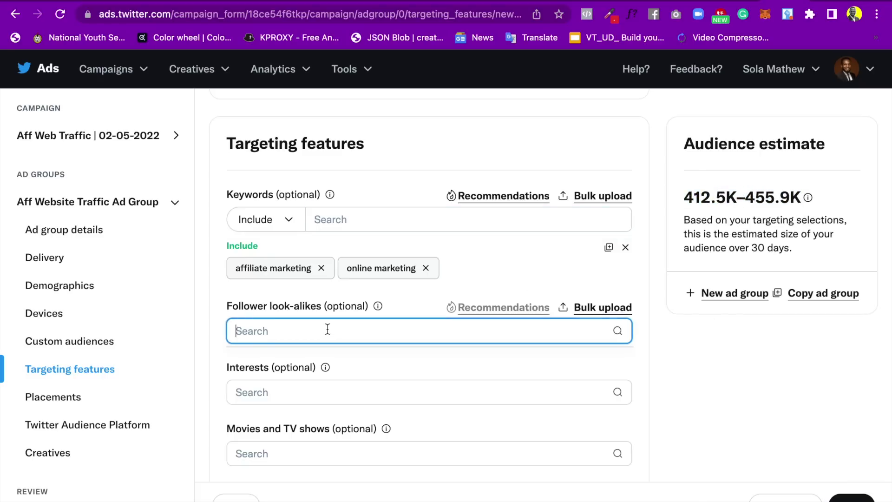
{"action": "left_click", "coordinate": [378, 307]}
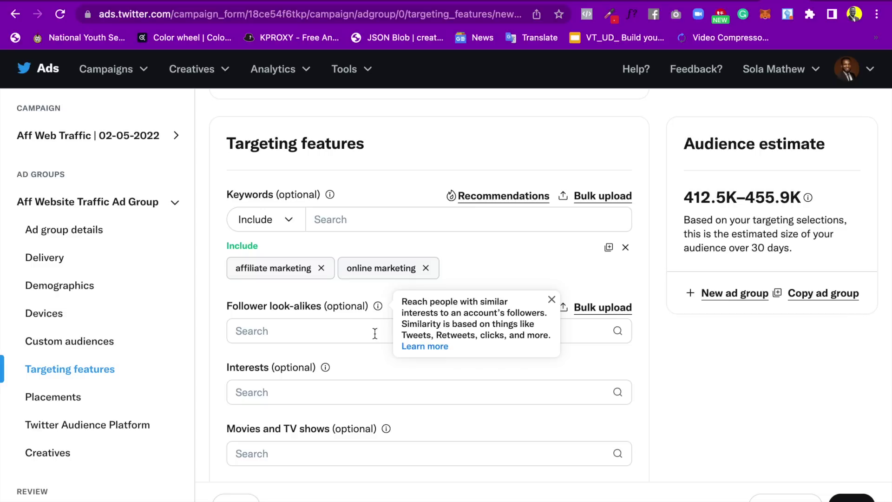
{"action": "left_click", "coordinate": [341, 329]}
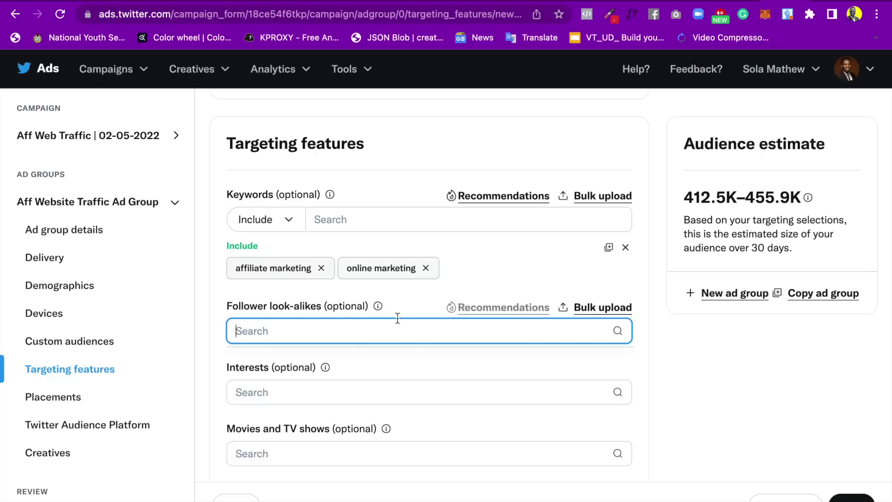
{"action": "type", "text": "@toyin"}
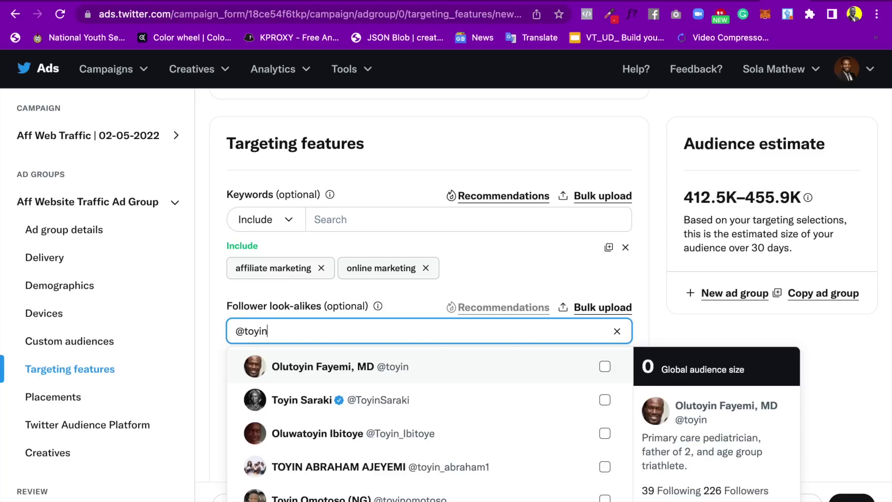
{"action": "type", "text": "omo"}
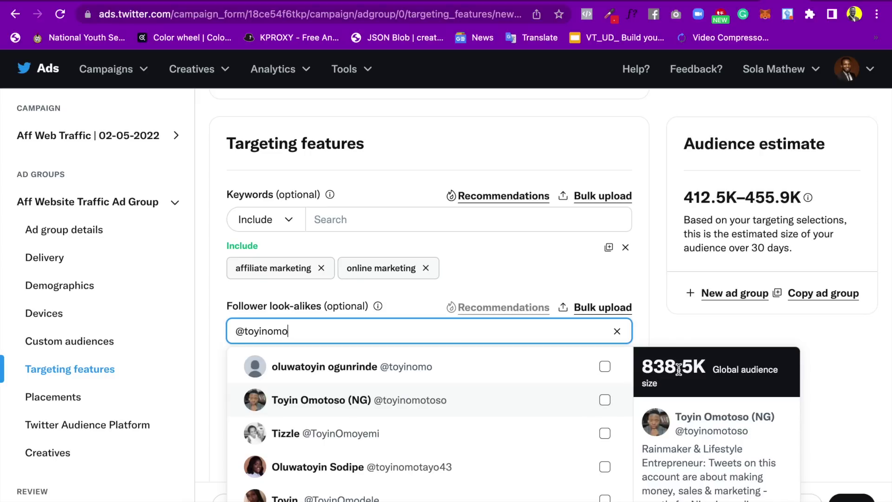
{"action": "left_click", "coordinate": [606, 400]}
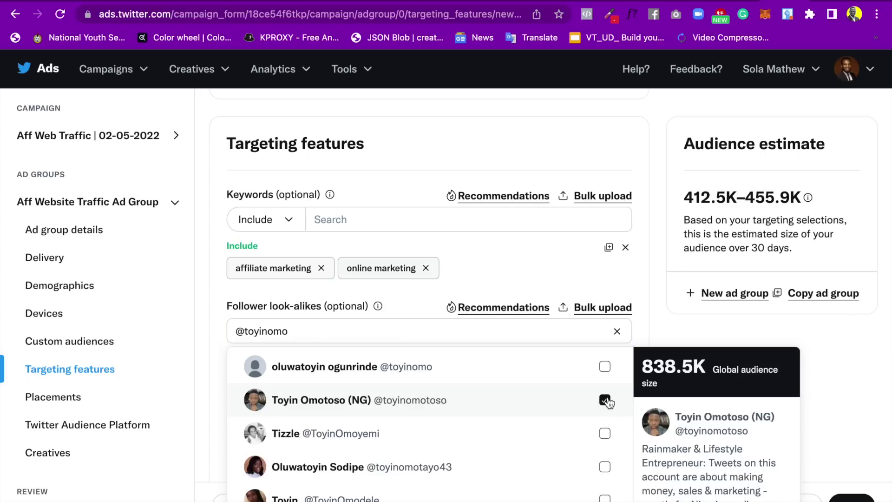
{"action": "left_click", "coordinate": [654, 298]}
Check the widened 967.1K–1.0M estimate and clear the leftover look-alike search text.
{"action": "left_click_drag", "start_coordinate": [684, 198], "coordinate": [787, 199]}
{"action": "left_click", "coordinate": [670, 349]}
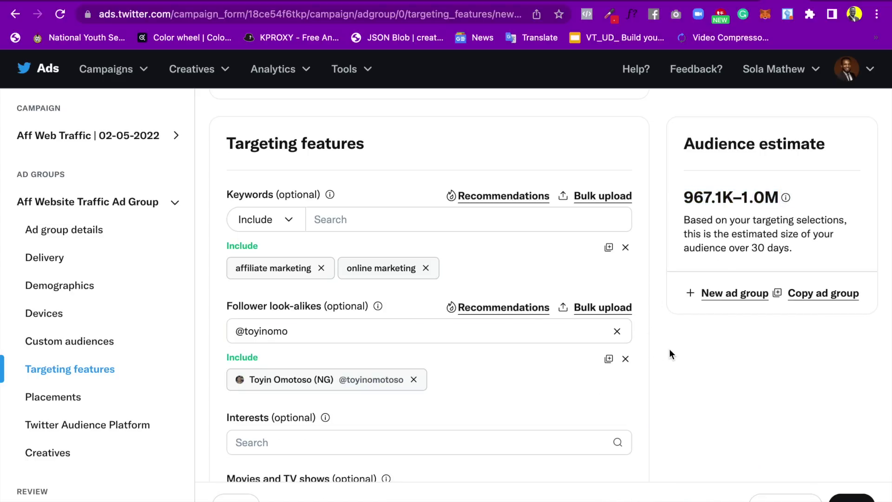
{"action": "scroll", "coordinate": [452, 365], "scroll_direction": "down", "scroll_amount": 1}
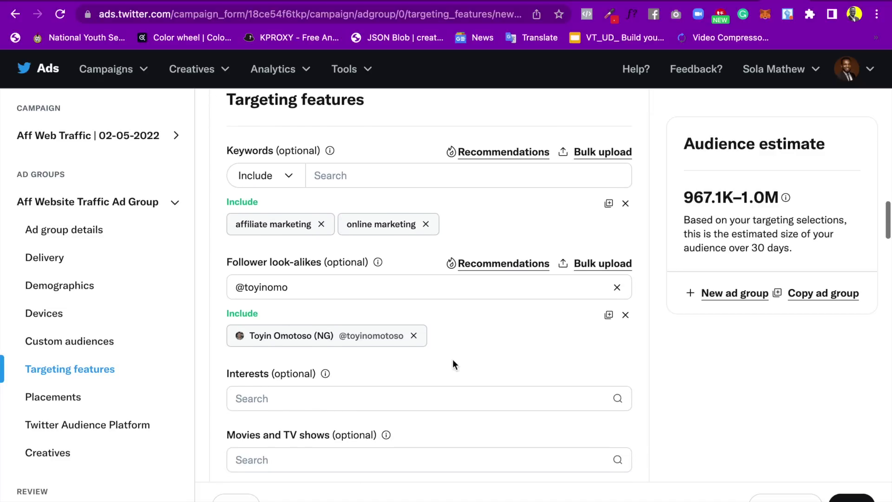
{"action": "left_click", "coordinate": [329, 287]}
{"action": "key", "text": "super+a"}
{"action": "key", "text": "BackSpace"}
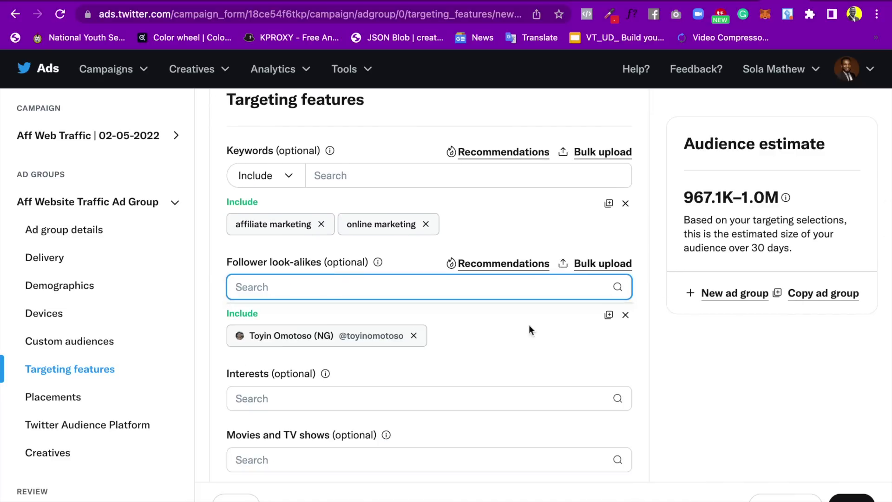
{"action": "left_click", "coordinate": [696, 357]}
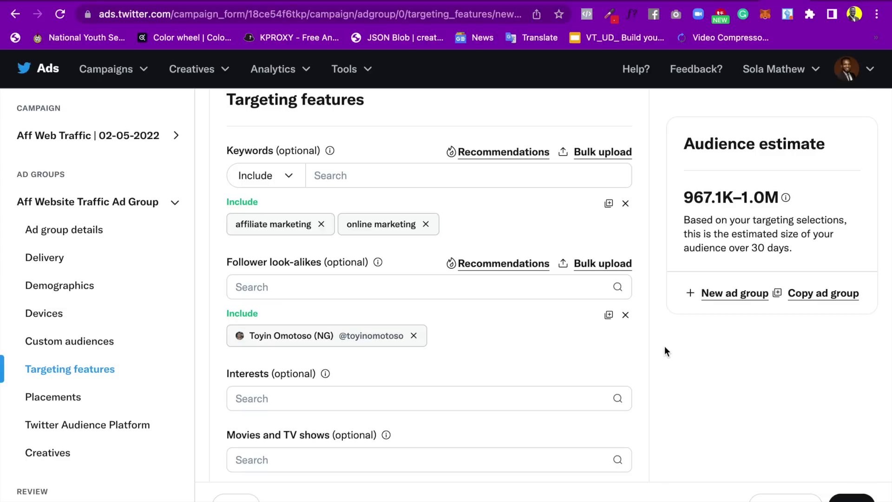
{"action": "scroll", "coordinate": [665, 347], "scroll_direction": "down", "scroll_amount": 3}
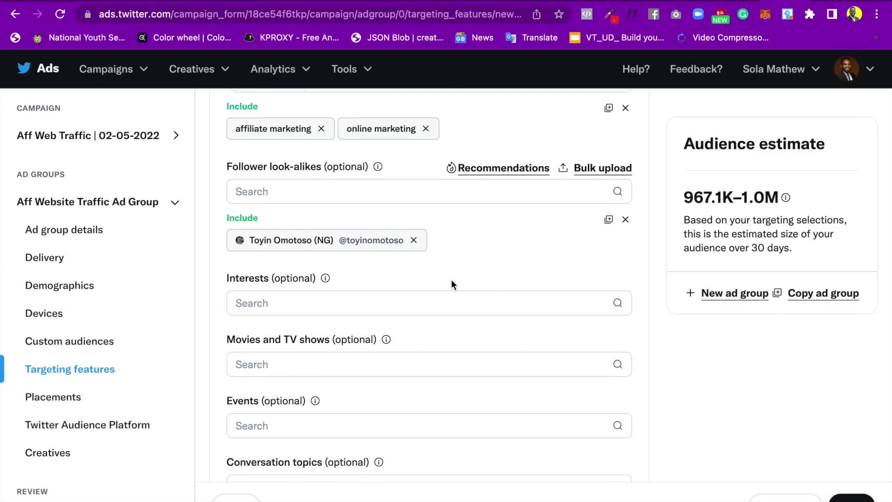
{"action": "scroll", "coordinate": [438, 388], "scroll_direction": "down", "scroll_amount": 2}
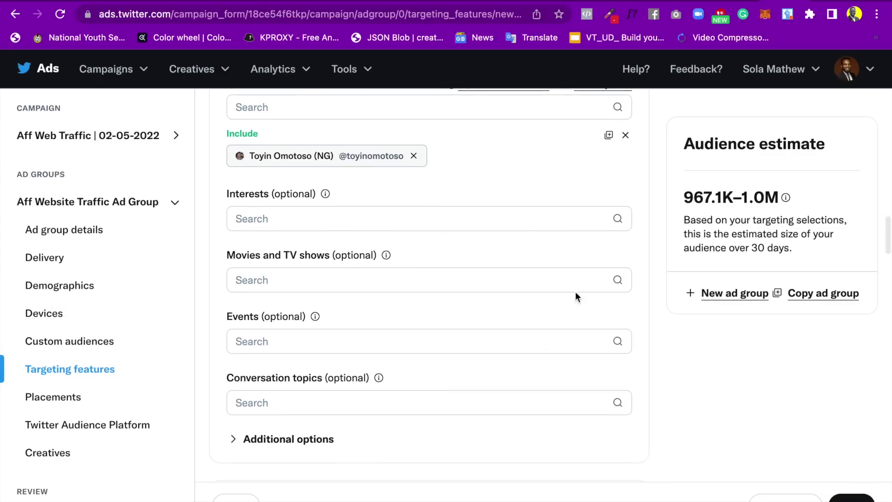
{"action": "scroll", "coordinate": [474, 313], "scroll_direction": "down", "scroll_amount": 6}
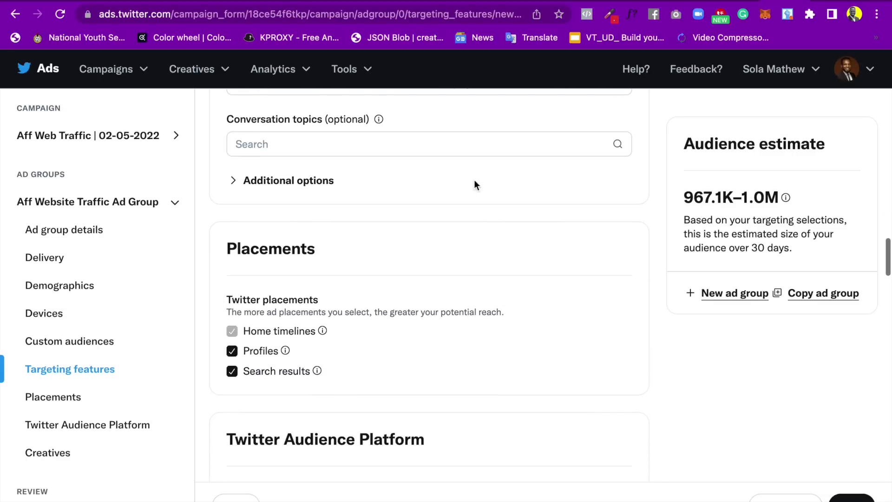
{"action": "scroll", "coordinate": [442, 182], "scroll_direction": "up", "scroll_amount": 8}
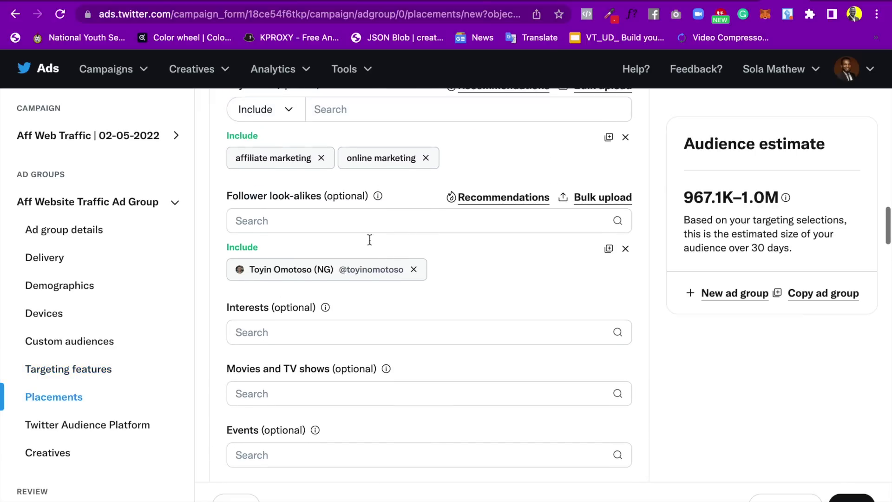
{"action": "left_click", "coordinate": [331, 220]}
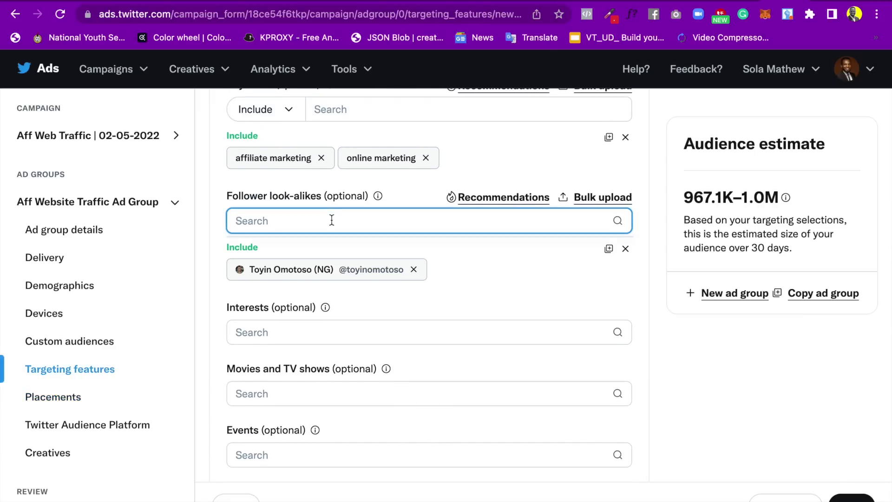
{"action": "type", "text": "@ak"}
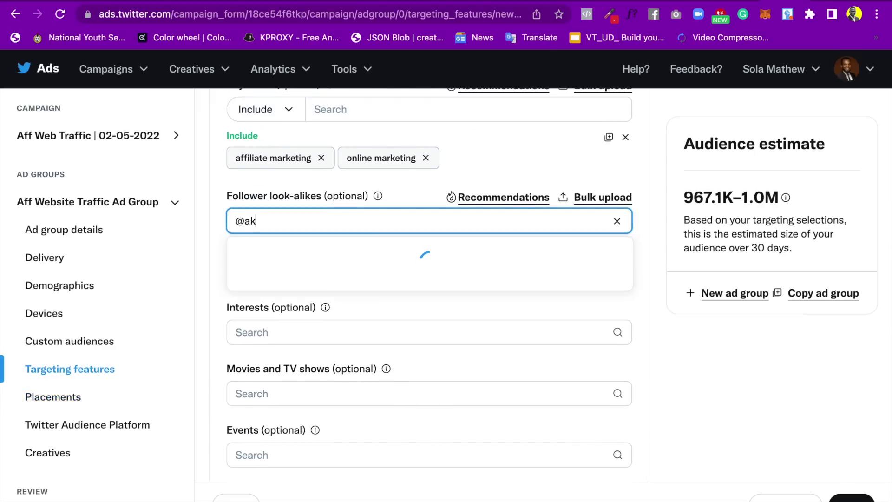
{"action": "type", "text": "inalabi"}
{"action": "key", "text": "BackSpace"}
{"action": "key", "text": "BackSpace"}
{"action": "key", "text": "BackSpace"}
{"action": "key", "text": "BackSpace"}
{"action": "key", "text": "BackSpace"}
{"action": "key", "text": "BackSpace"}
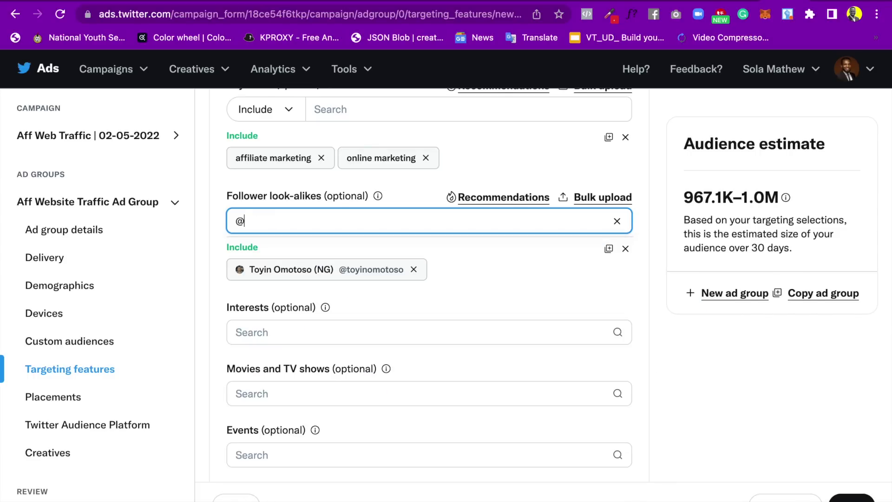
{"action": "type", "text": "gary"}
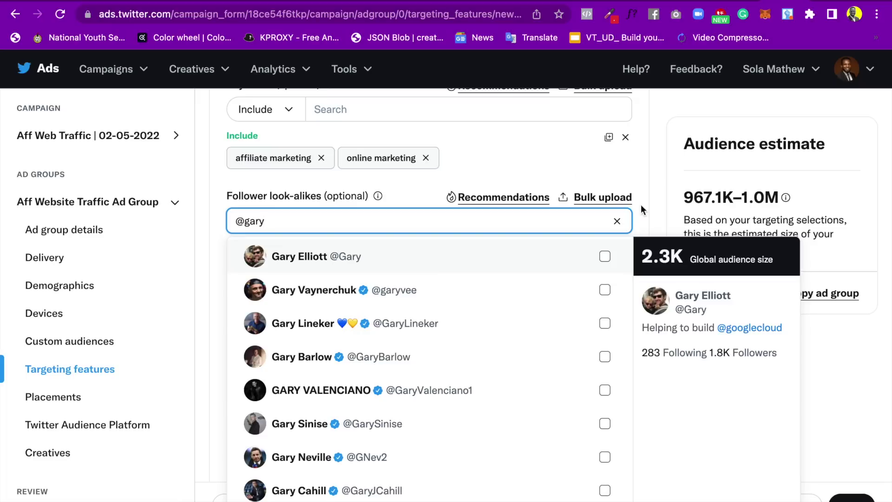
{"action": "left_click", "coordinate": [648, 181]}
{"action": "left_click", "coordinate": [617, 220]}
{"action": "scroll", "coordinate": [689, 367], "scroll_direction": "down", "scroll_amount": 10}
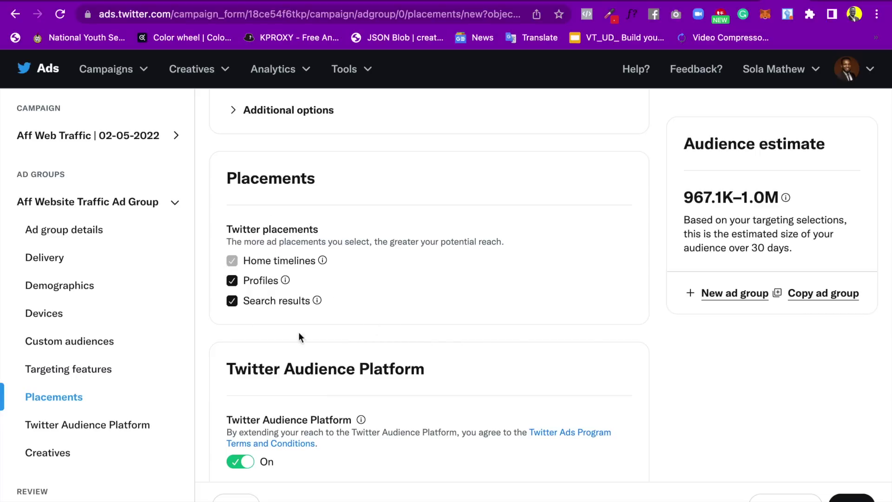
{"action": "scroll", "coordinate": [359, 234], "scroll_direction": "down", "scroll_amount": 1}
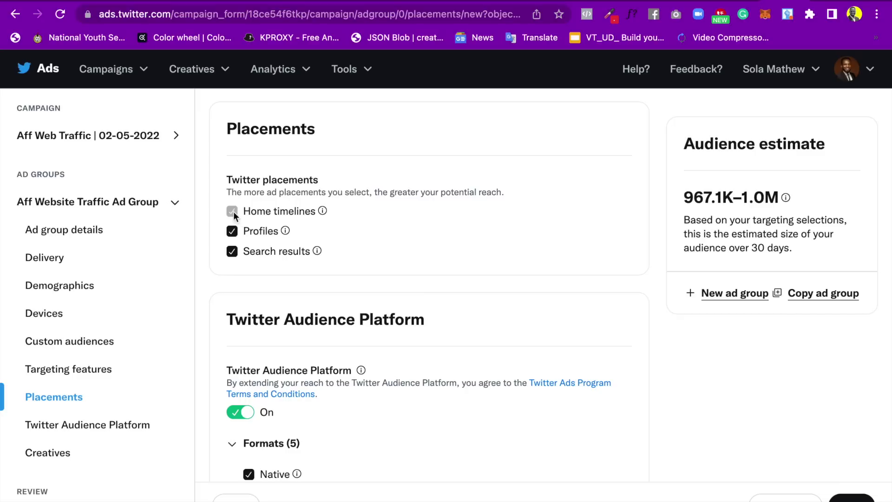
{"action": "left_click", "coordinate": [323, 211]}
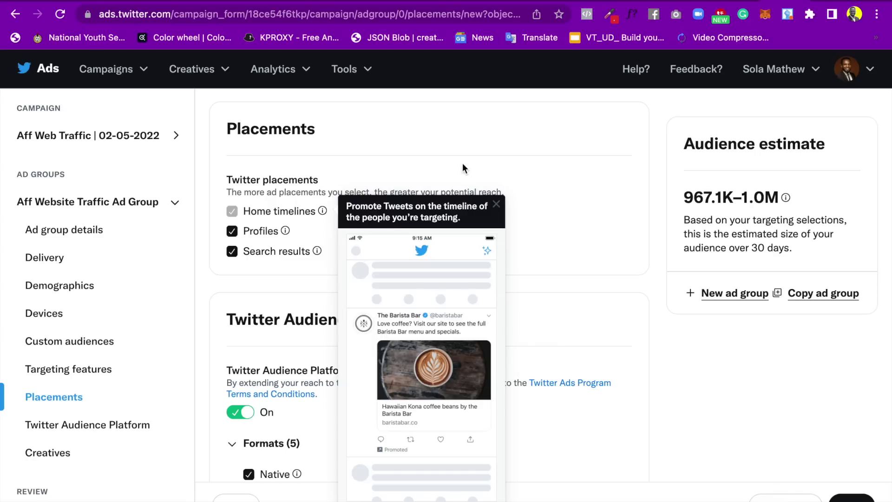
{"action": "left_click", "coordinate": [456, 150]}
{"action": "left_click", "coordinate": [286, 231]}
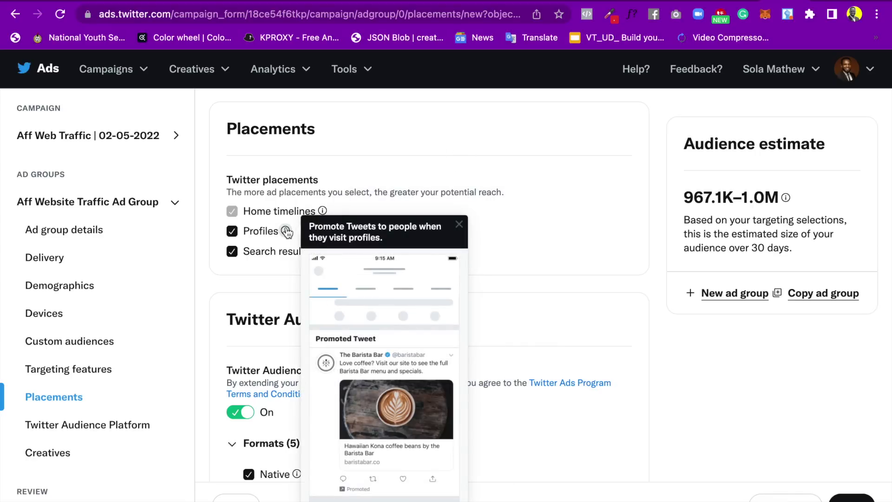
{"action": "scroll", "coordinate": [404, 355], "scroll_direction": "down", "scroll_amount": 1}
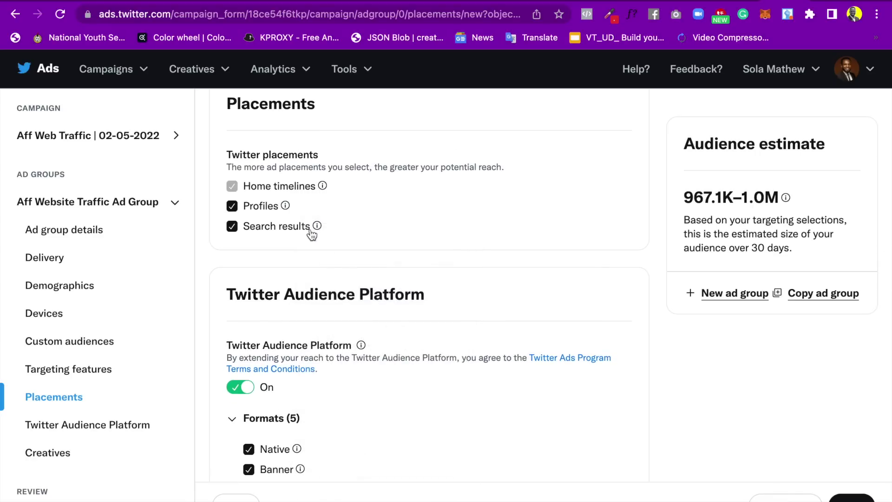
{"action": "left_click", "coordinate": [286, 206]}
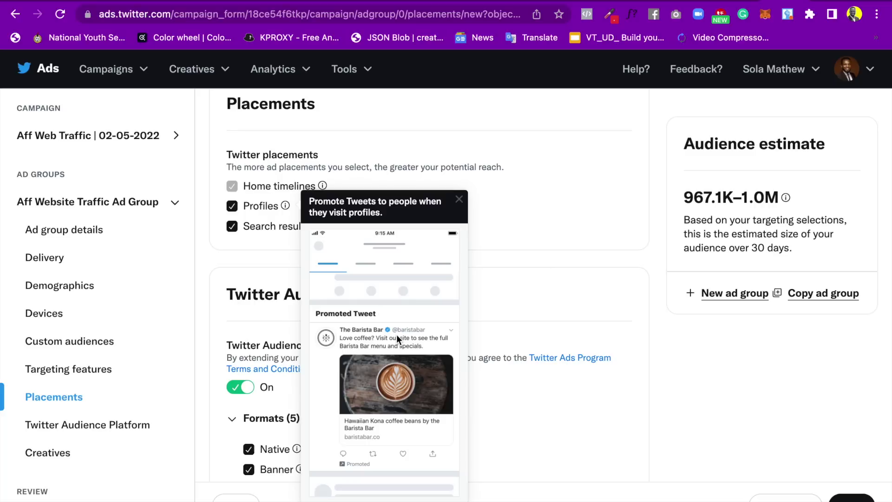
{"action": "left_click", "coordinate": [505, 260]}
{"action": "scroll", "coordinate": [378, 222], "scroll_direction": "down", "scroll_amount": 1}
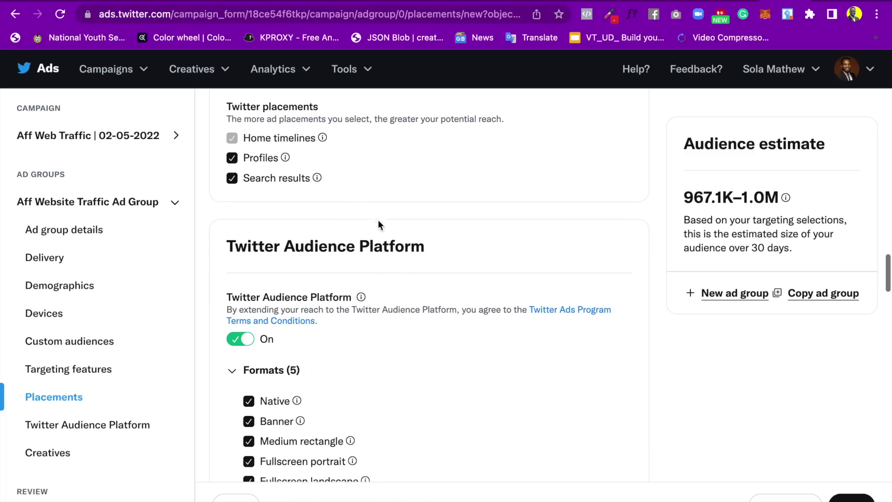
{"action": "left_click", "coordinate": [317, 178]}
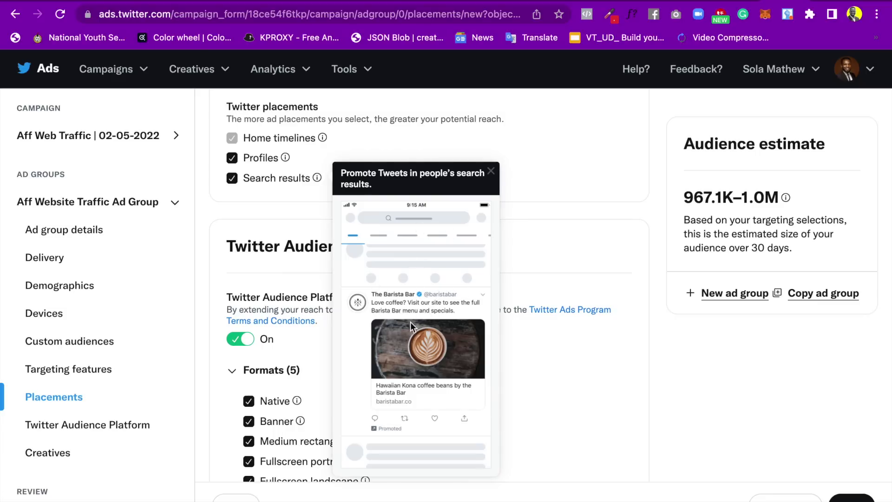
{"action": "left_click", "coordinate": [621, 282]}
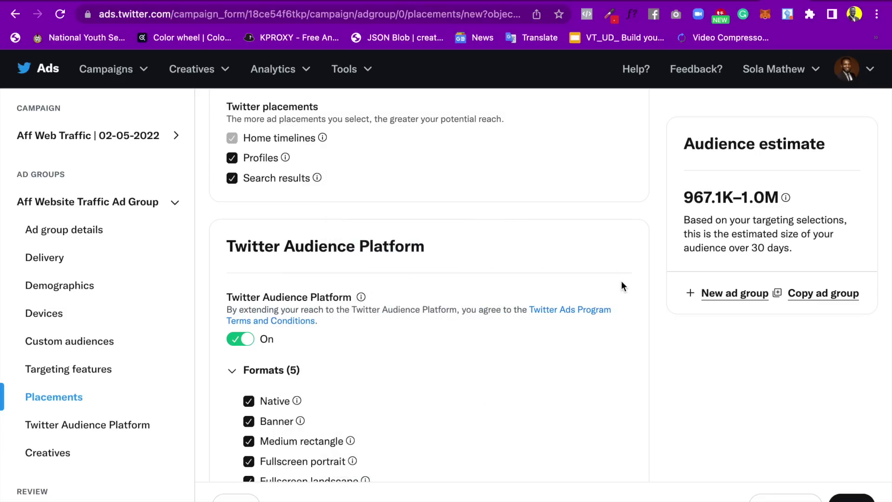
{"action": "scroll", "coordinate": [622, 282], "scroll_direction": "down", "scroll_amount": 2}
Read the Twitter Audience Platform explanation.
{"action": "scroll", "coordinate": [520, 235], "scroll_direction": "down", "scroll_amount": 2}
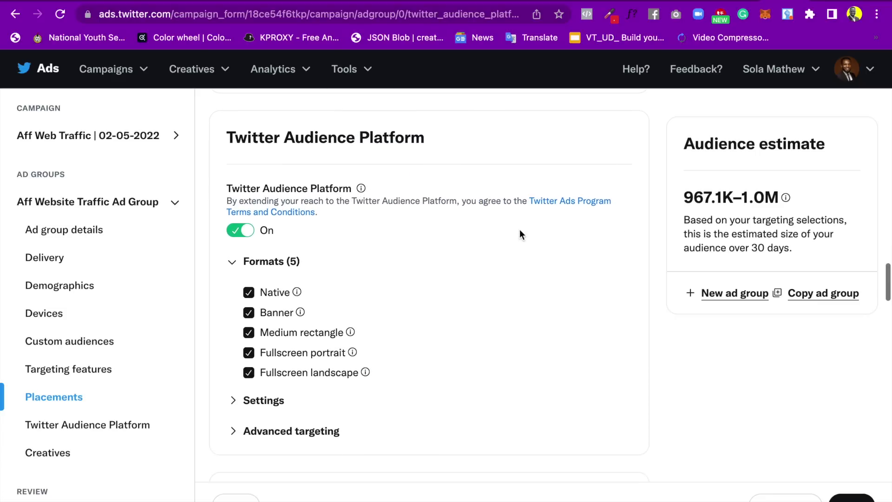
{"action": "scroll", "coordinate": [421, 278], "scroll_direction": "down", "scroll_amount": 3}
{"action": "scroll", "coordinate": [421, 278], "scroll_direction": "up", "scroll_amount": 1}
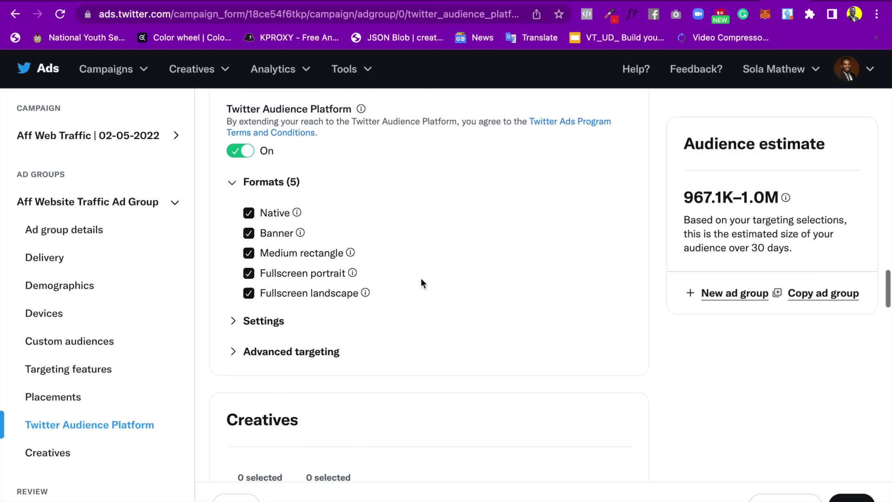
{"action": "scroll", "coordinate": [328, 214], "scroll_direction": "up", "scroll_amount": 2}
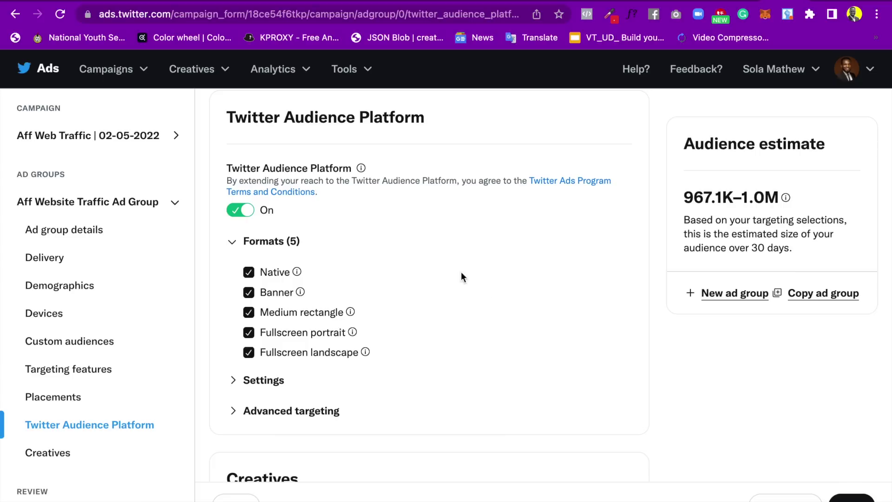
{"action": "scroll", "coordinate": [389, 300], "scroll_direction": "down", "scroll_amount": 1}
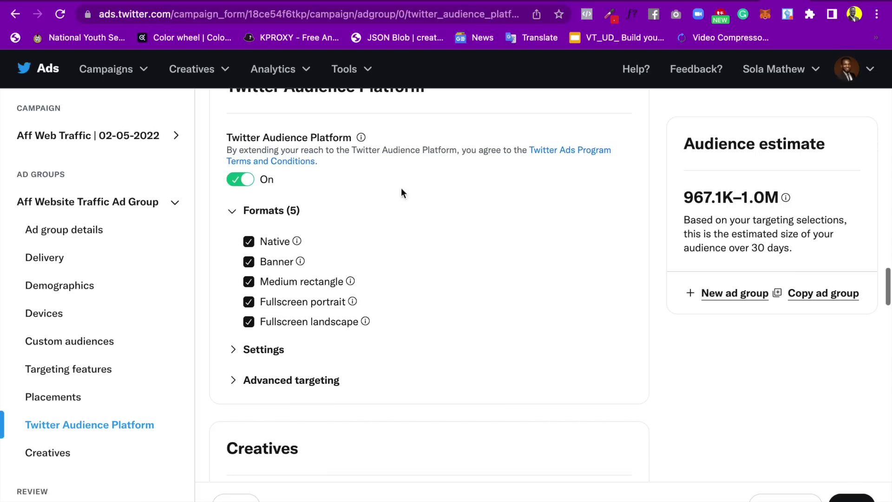
{"action": "left_click", "coordinate": [362, 136]}
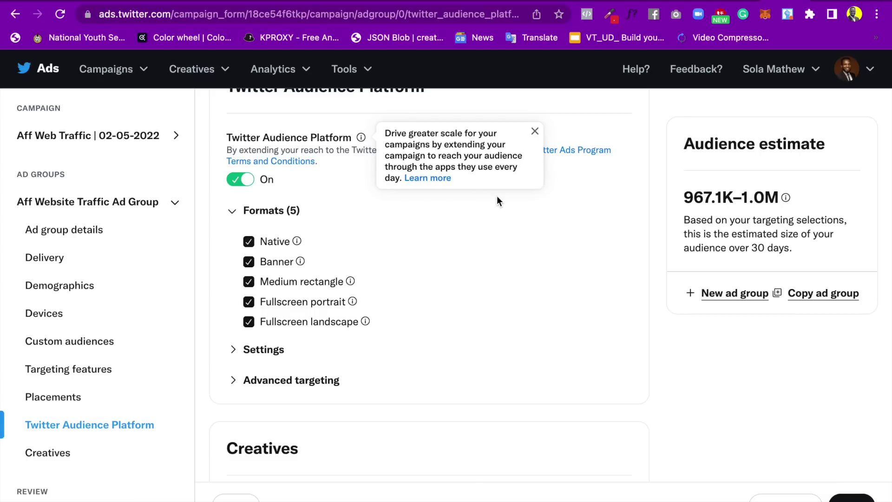
{"action": "left_click", "coordinate": [479, 196]}
Switch the Twitter Audience Platform extension to Off.
{"action": "left_click", "coordinate": [243, 180]}
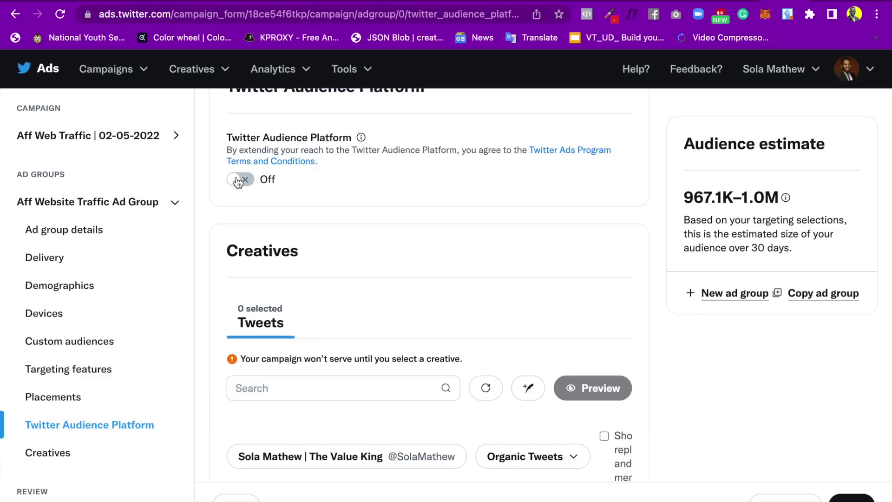
{"action": "left_click", "coordinate": [239, 181]}
{"action": "left_click", "coordinate": [298, 242]}
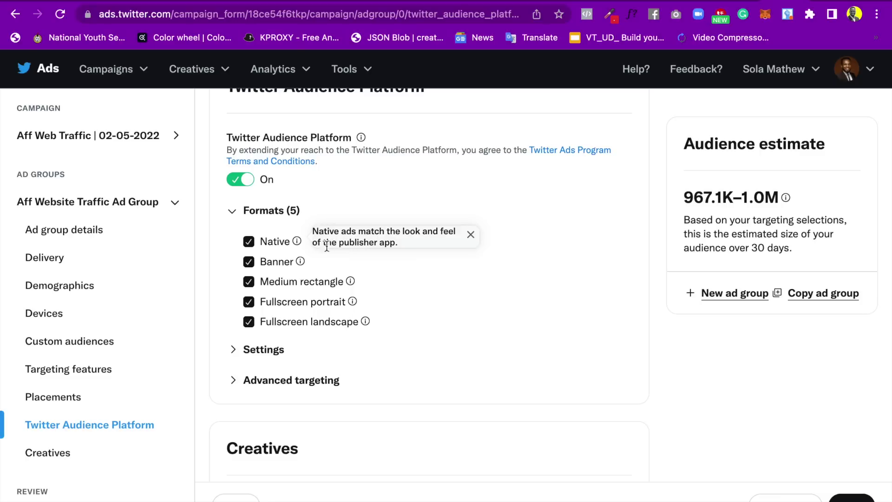
{"action": "left_click", "coordinate": [253, 182]}
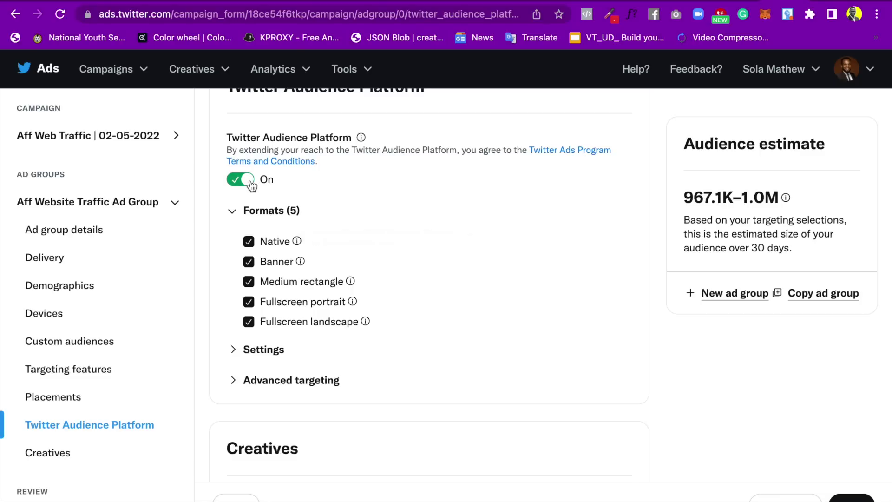
Scroll through the Creatives list of organic Tweets.
{"action": "scroll", "coordinate": [449, 223], "scroll_direction": "up", "scroll_amount": 4}
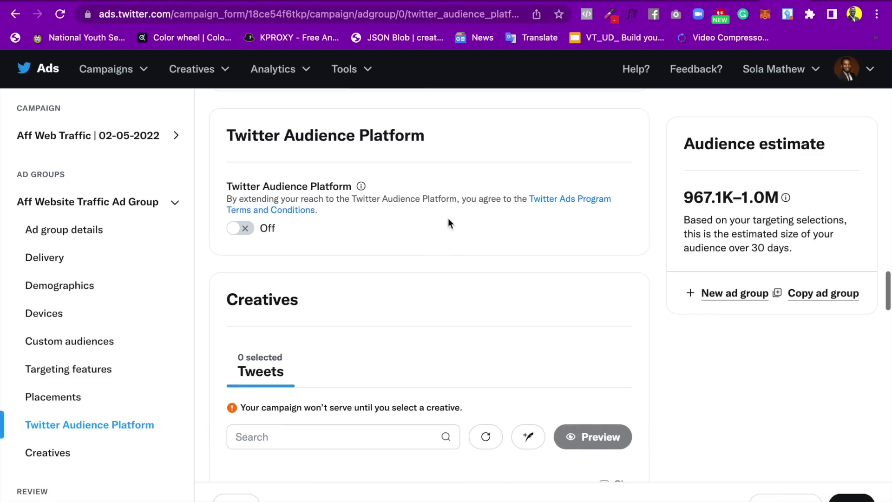
{"action": "scroll", "coordinate": [448, 218], "scroll_direction": "down", "scroll_amount": 8}
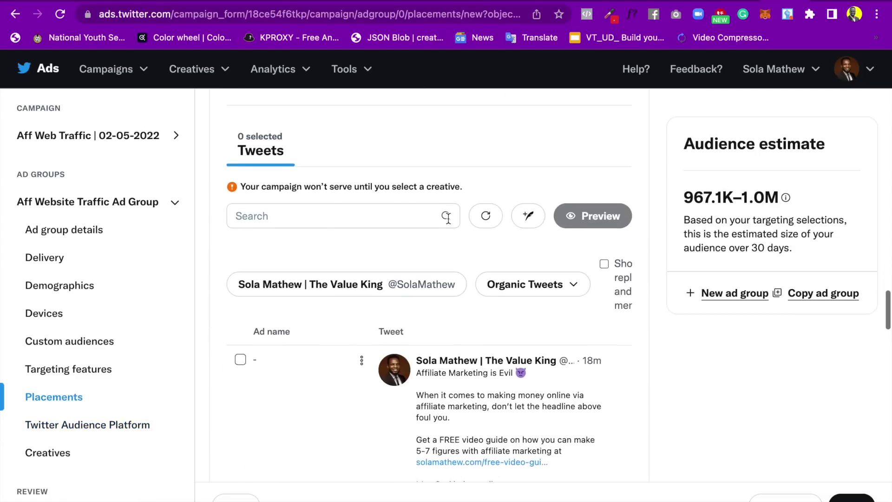
{"action": "scroll", "coordinate": [385, 214], "scroll_direction": "down", "scroll_amount": 2}
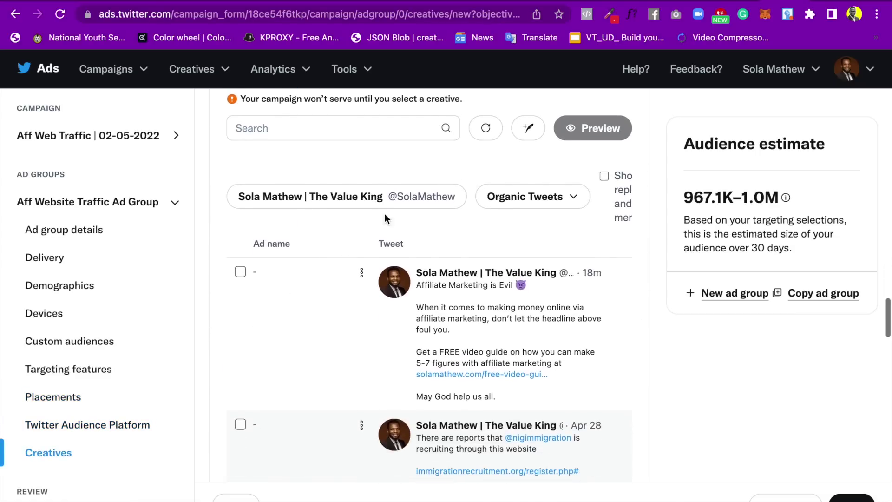
{"action": "scroll", "coordinate": [389, 263], "scroll_direction": "up", "scroll_amount": 4}
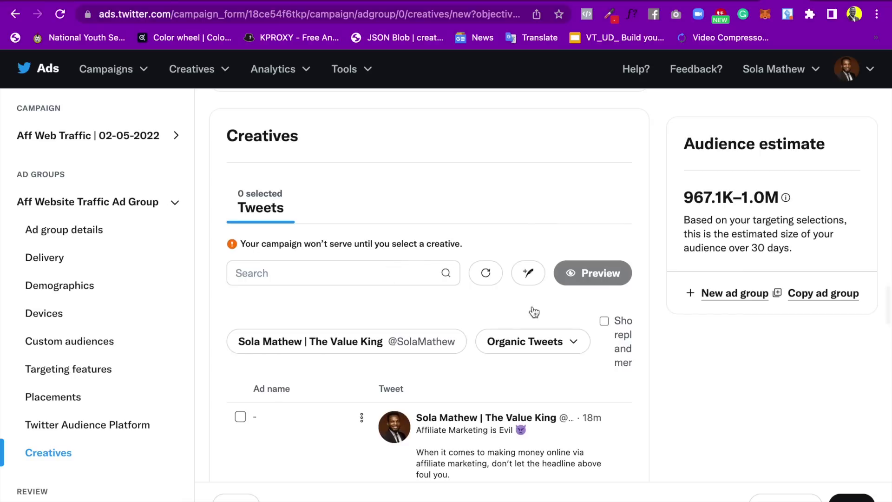
{"action": "scroll", "coordinate": [418, 271], "scroll_direction": "down", "scroll_amount": 3}
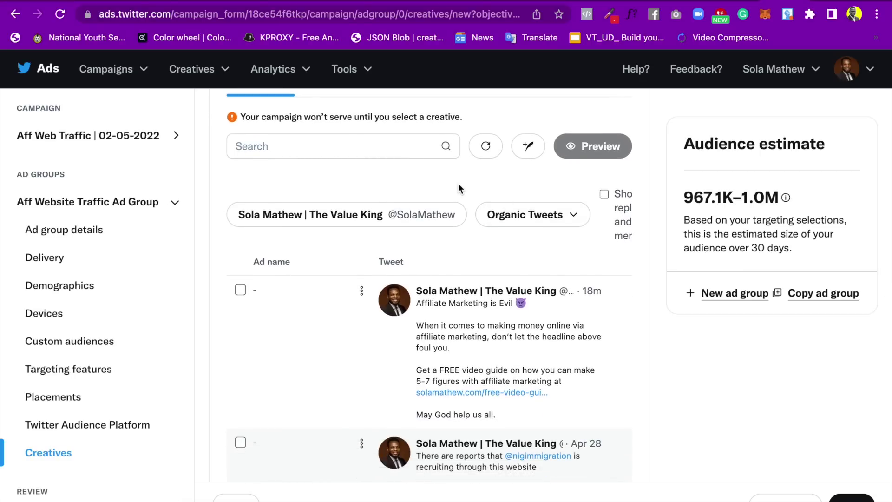
{"action": "scroll", "coordinate": [457, 185], "scroll_direction": "up", "scroll_amount": 2}
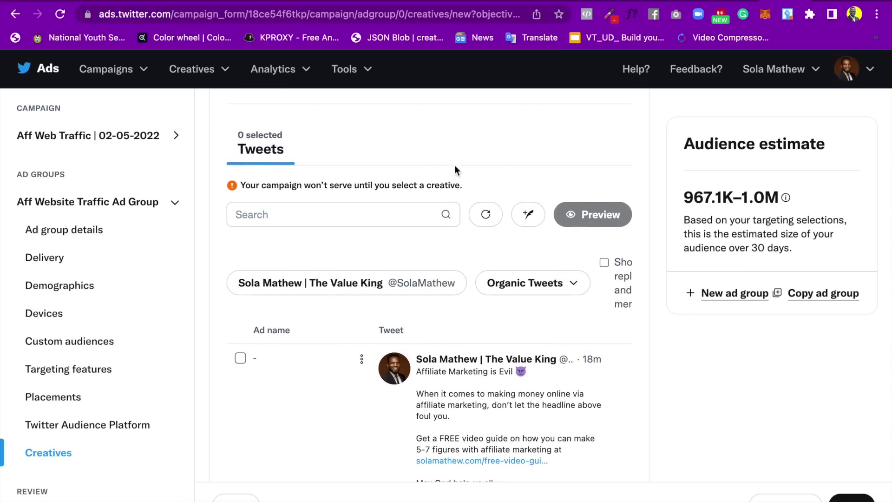
{"action": "scroll", "coordinate": [440, 180], "scroll_direction": "up", "scroll_amount": 3}
{"action": "scroll", "coordinate": [457, 242], "scroll_direction": "down", "scroll_amount": 6}
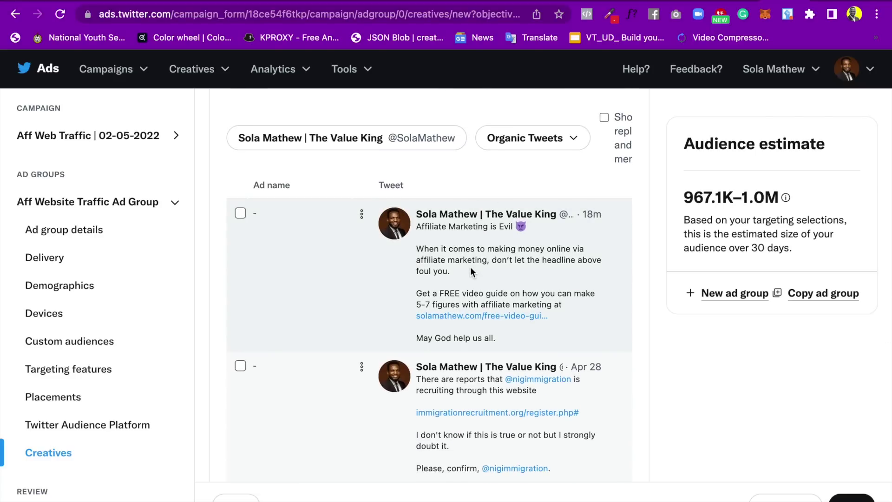
{"action": "scroll", "coordinate": [471, 269], "scroll_direction": "up", "scroll_amount": 5}
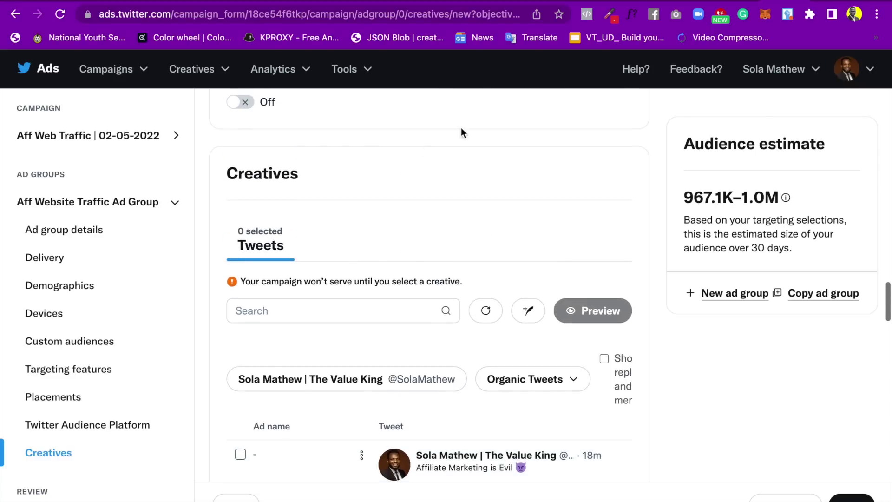
{"action": "scroll", "coordinate": [519, 235], "scroll_direction": "down", "scroll_amount": 7}
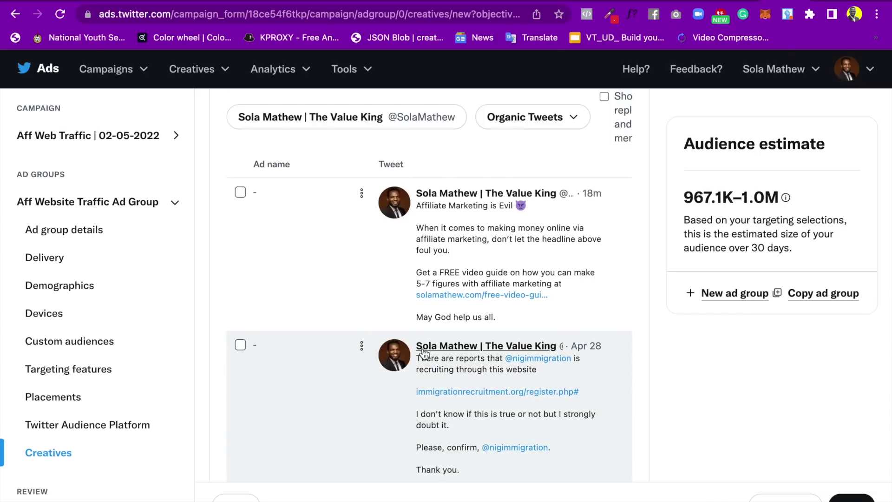
{"action": "scroll", "coordinate": [484, 372], "scroll_direction": "down", "scroll_amount": 11}
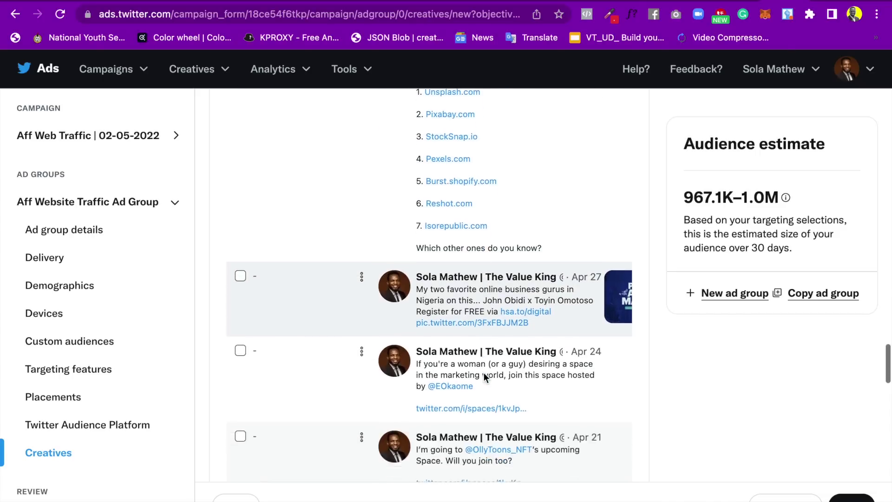
{"action": "scroll", "coordinate": [484, 377], "scroll_direction": "down", "scroll_amount": 10}
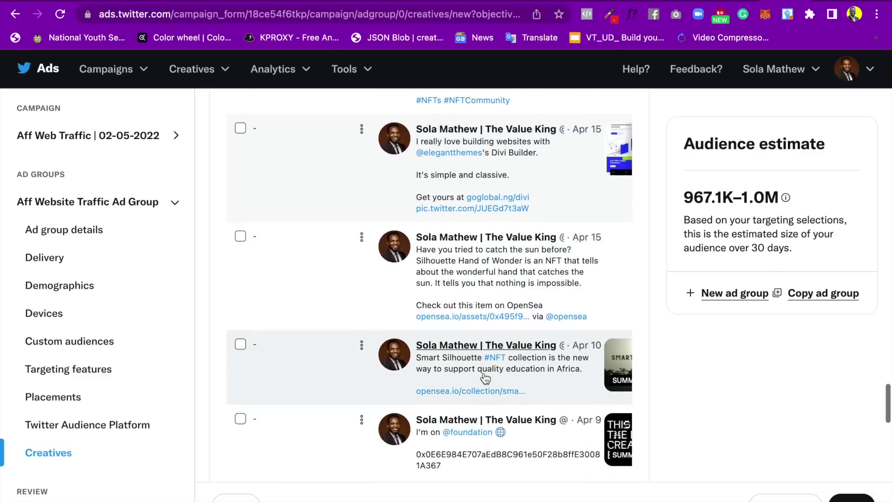
{"action": "scroll", "coordinate": [485, 379], "scroll_direction": "down", "scroll_amount": 8}
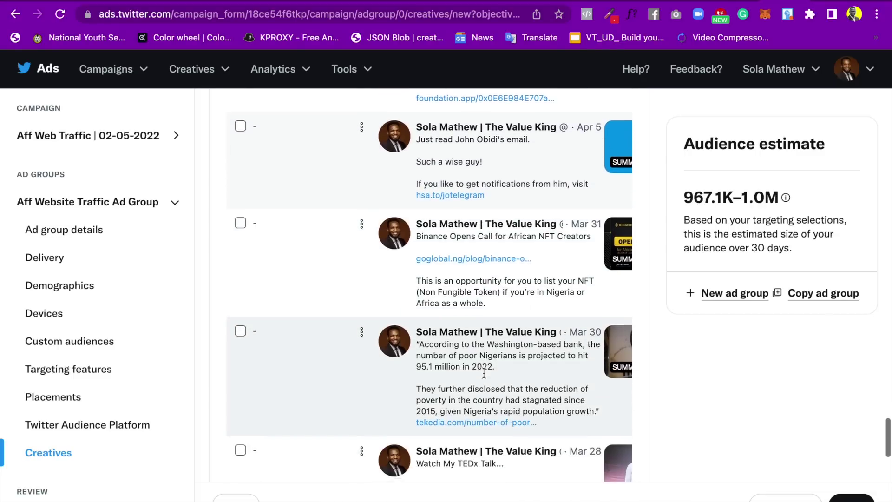
{"action": "scroll", "coordinate": [484, 373], "scroll_direction": "down", "scroll_amount": 6}
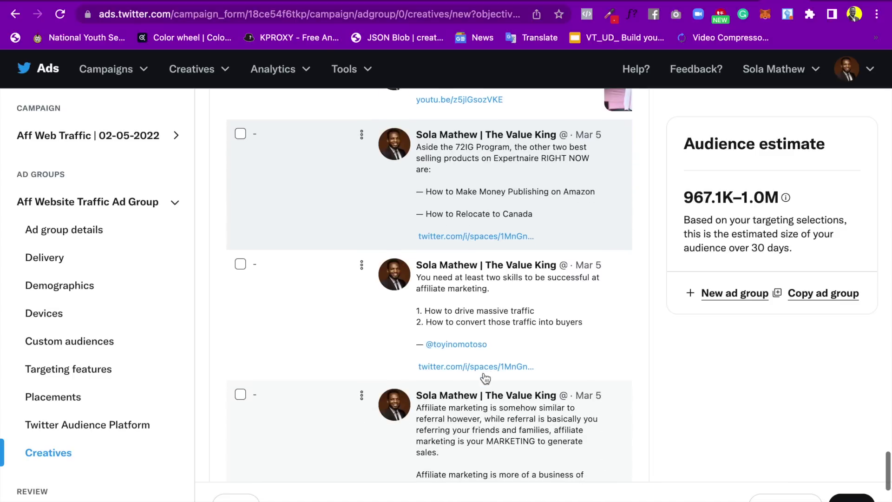
{"action": "scroll", "coordinate": [484, 373], "scroll_direction": "down", "scroll_amount": 5}
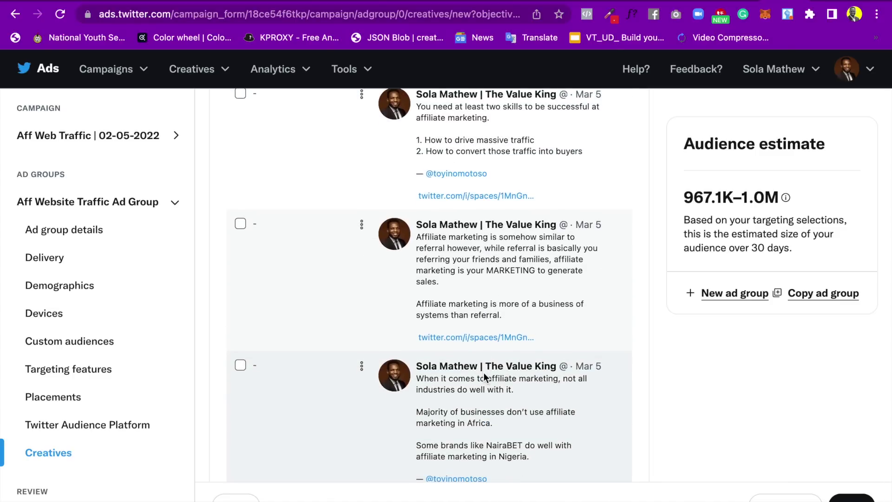
{"action": "scroll", "coordinate": [483, 373], "scroll_direction": "up", "scroll_amount": 20}
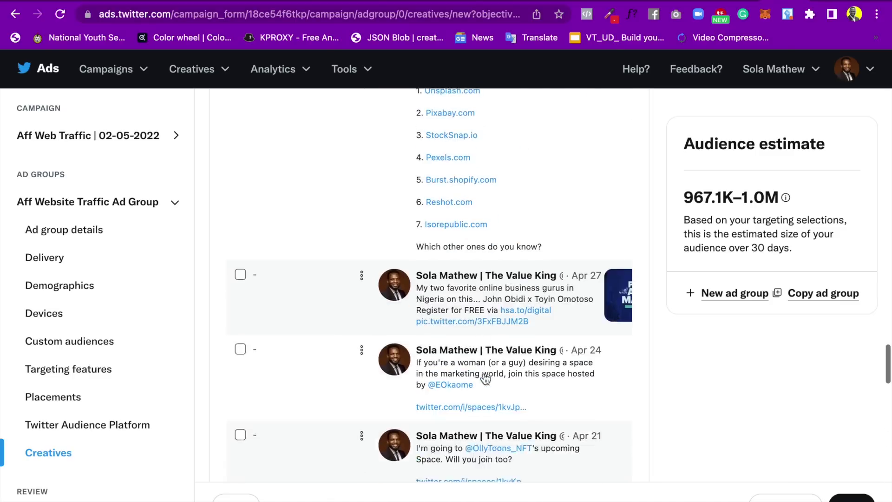
{"action": "scroll", "coordinate": [483, 373], "scroll_direction": "up", "scroll_amount": 9}
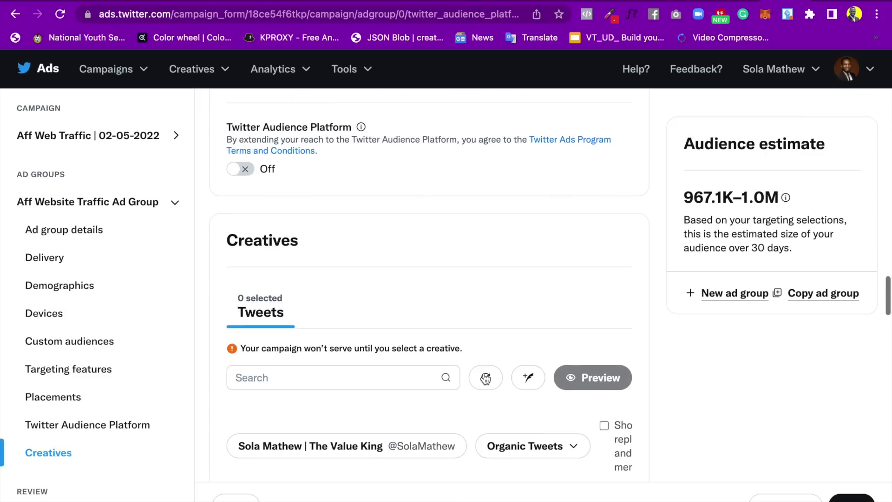
{"action": "scroll", "coordinate": [484, 372], "scroll_direction": "down", "scroll_amount": 4}
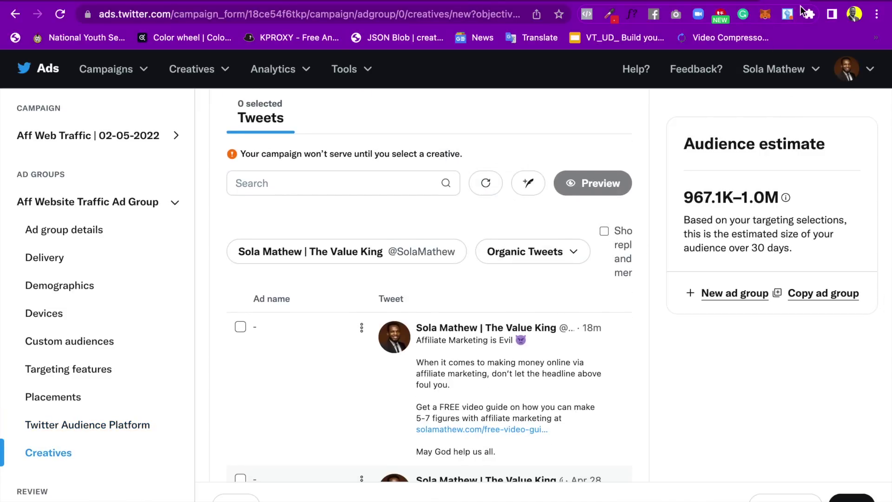
Zoom the browser page out to 90% from Chrome's menu.
{"action": "left_click", "coordinate": [876, 15]}
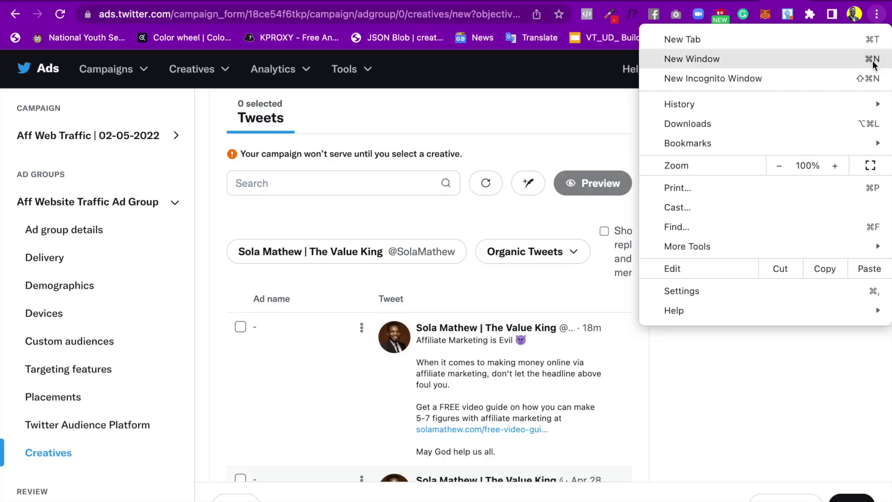
{"action": "left_click", "coordinate": [784, 166]}
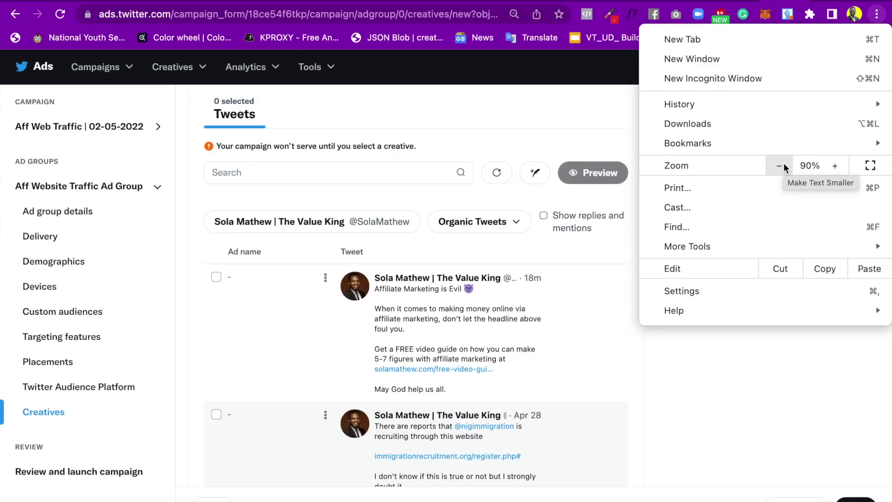
{"action": "left_click", "coordinate": [743, 365]}
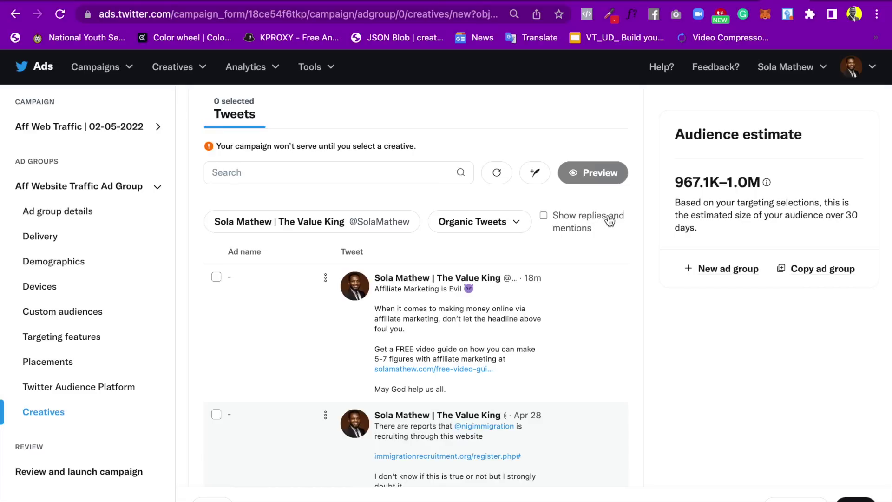
Browse the Tweets list and leave 'Show replies and mentions' unchecked.
{"action": "left_click", "coordinate": [544, 216]}
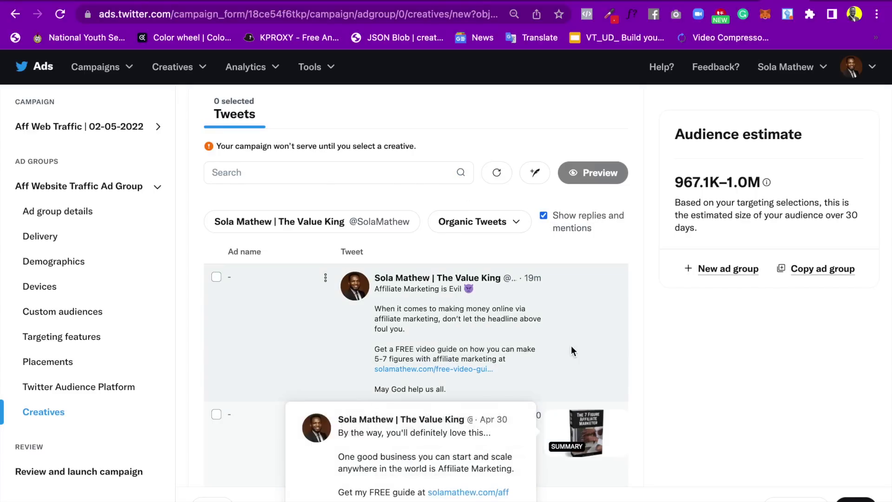
{"action": "scroll", "coordinate": [571, 346], "scroll_direction": "down", "scroll_amount": 2}
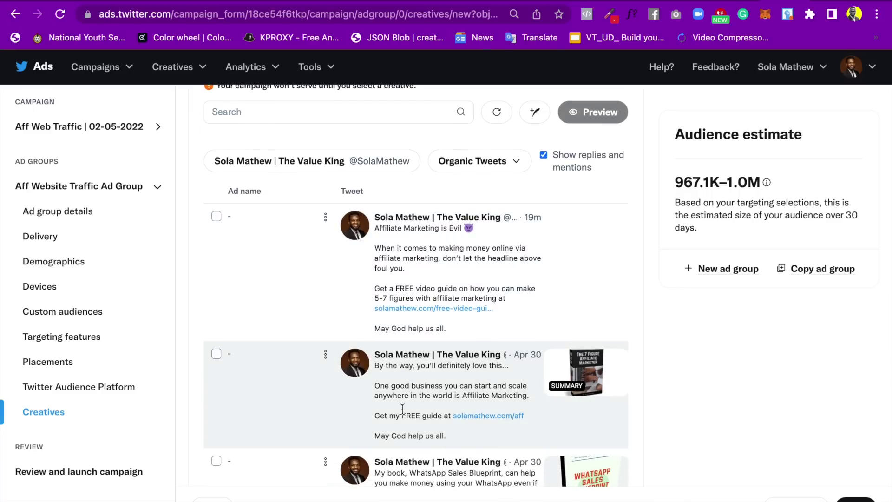
{"action": "scroll", "coordinate": [459, 282], "scroll_direction": "down", "scroll_amount": 1}
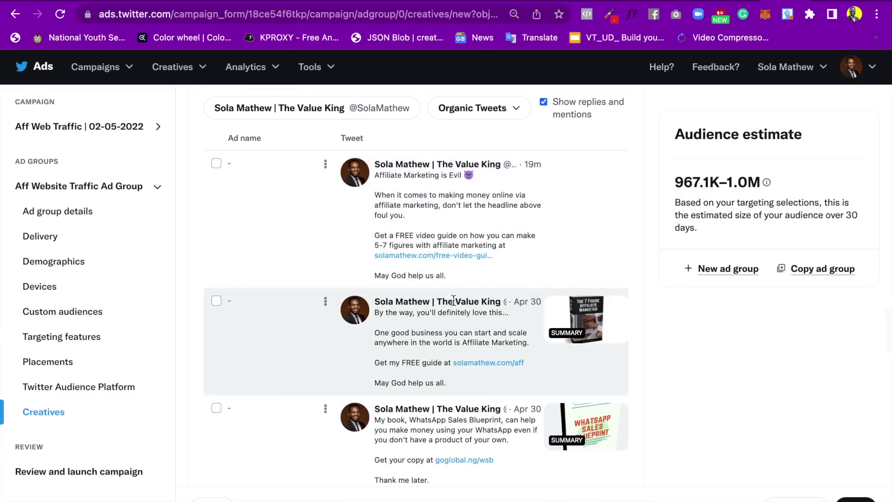
{"action": "scroll", "coordinate": [516, 212], "scroll_direction": "down", "scroll_amount": 10}
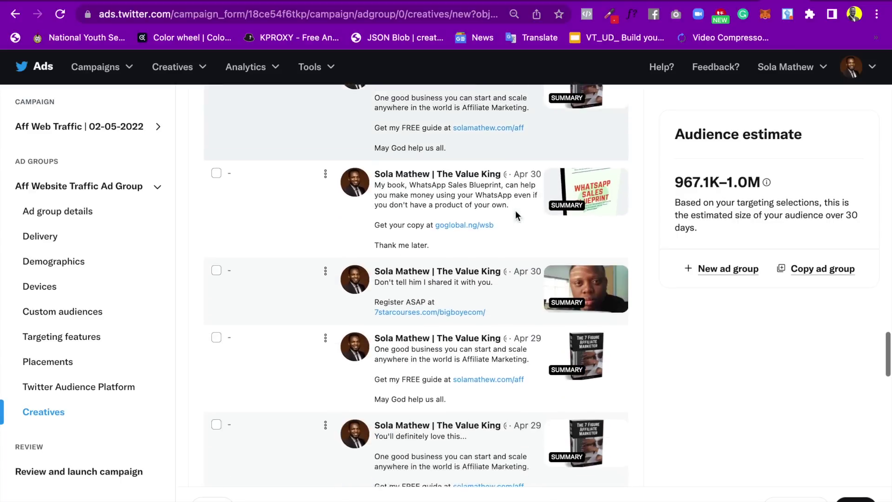
{"action": "scroll", "coordinate": [516, 212], "scroll_direction": "up", "scroll_amount": 2}
{"action": "scroll", "coordinate": [516, 212], "scroll_direction": "down", "scroll_amount": 11}
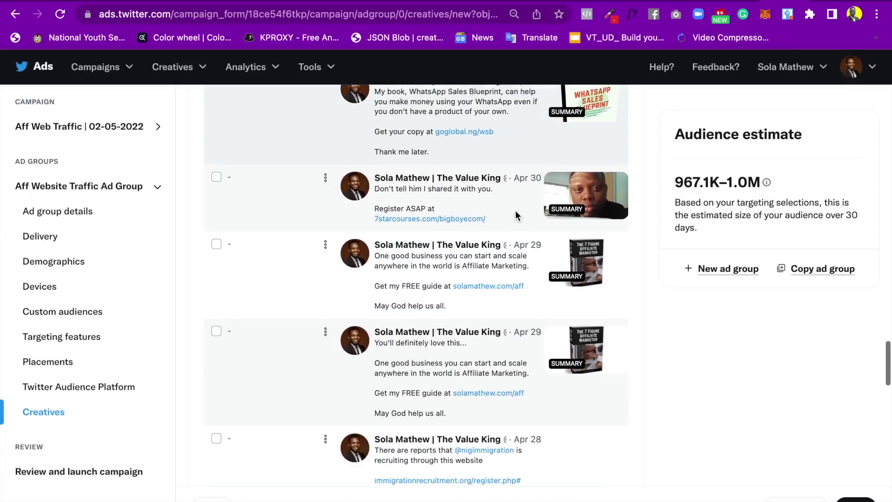
{"action": "scroll", "coordinate": [515, 212], "scroll_direction": "up", "scroll_amount": 15}
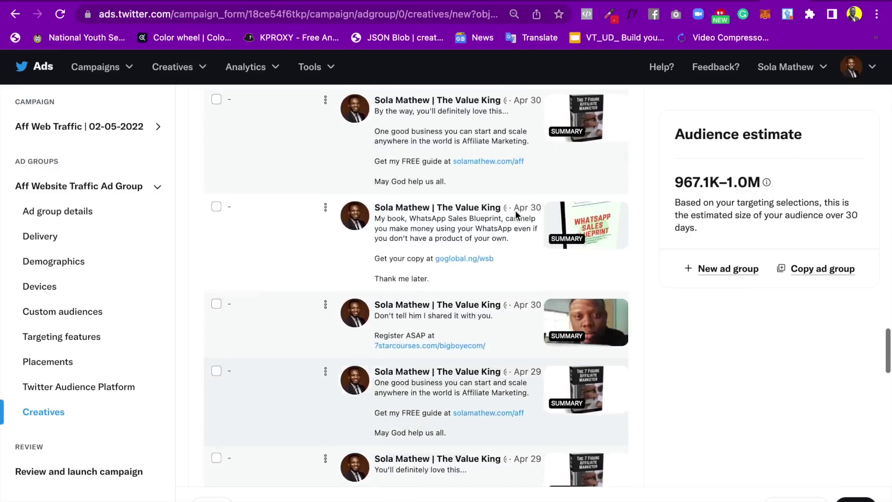
{"action": "scroll", "coordinate": [516, 158], "scroll_direction": "up", "scroll_amount": 9}
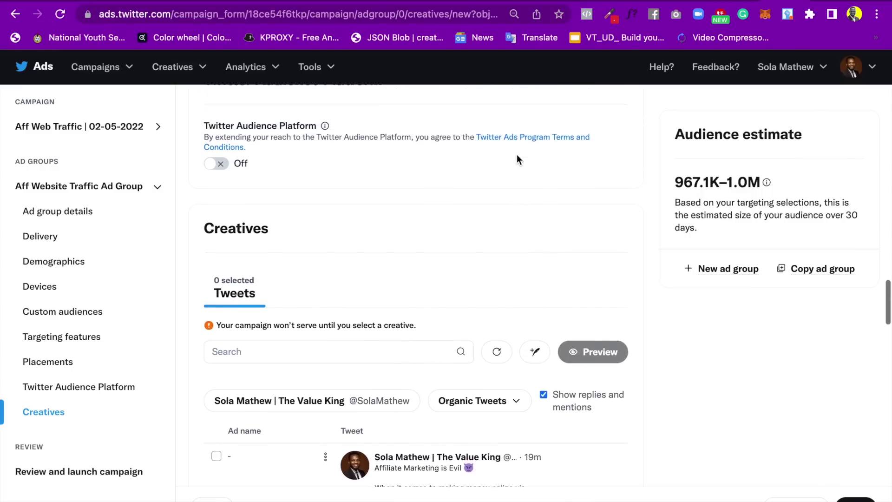
{"action": "scroll", "coordinate": [538, 225], "scroll_direction": "up", "scroll_amount": 1}
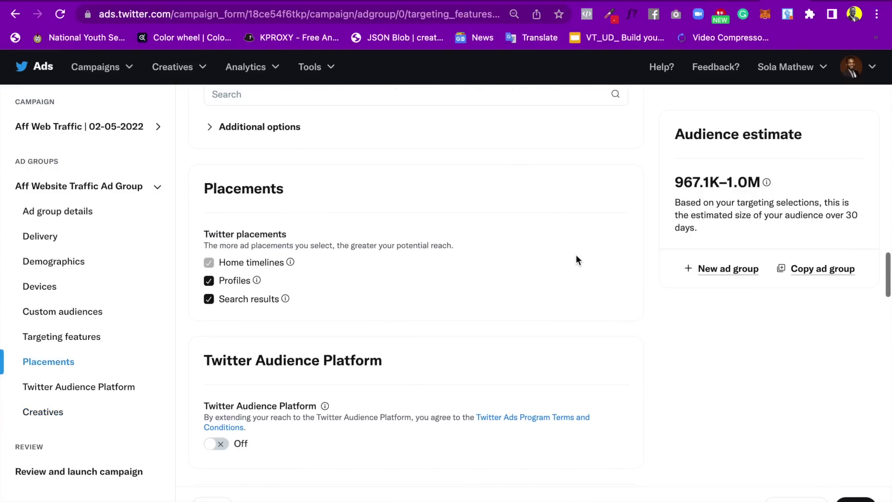
{"action": "scroll", "coordinate": [576, 255], "scroll_direction": "down", "scroll_amount": 7}
{"action": "scroll", "coordinate": [576, 255], "scroll_direction": "down", "scroll_amount": 2}
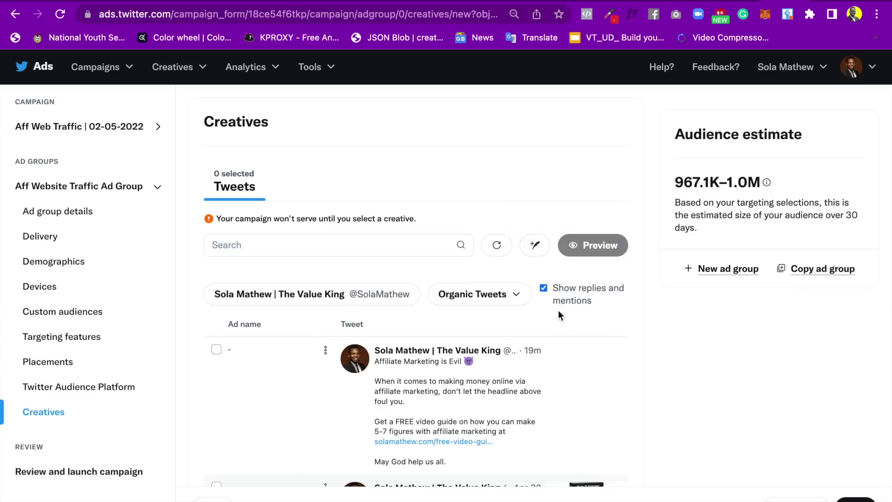
{"action": "left_click", "coordinate": [543, 287]}
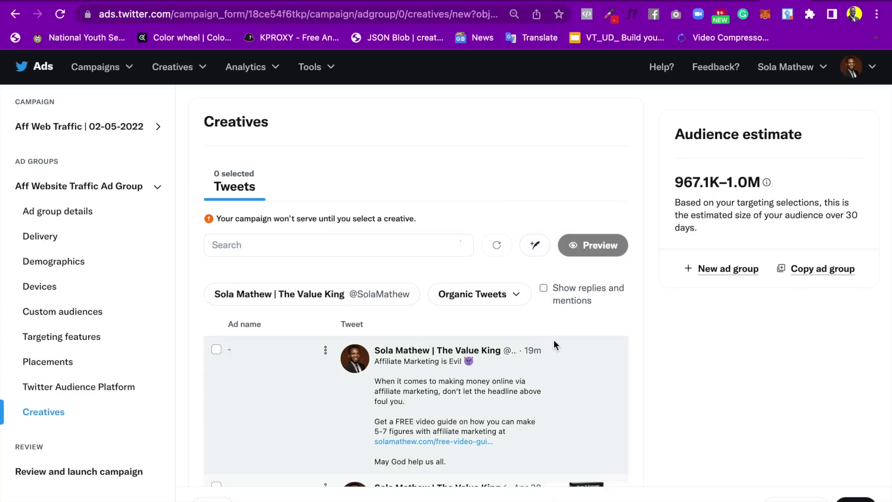
{"action": "scroll", "coordinate": [544, 327], "scroll_direction": "down", "scroll_amount": 2}
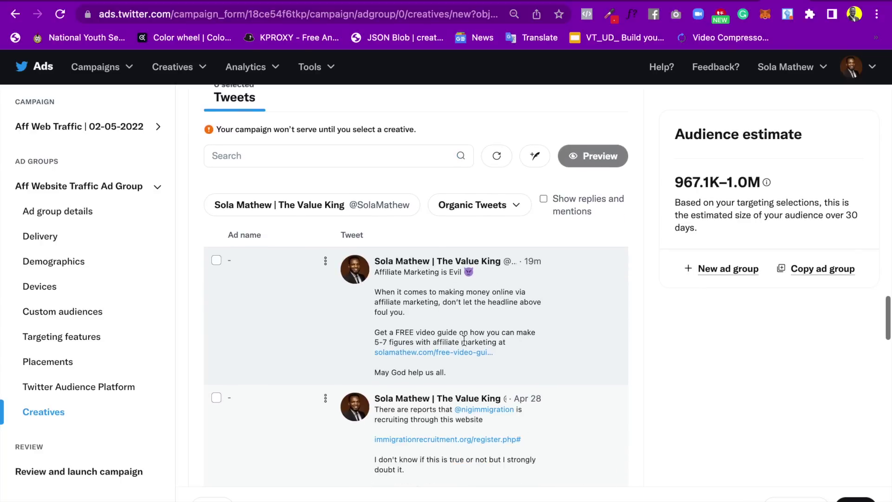
{"action": "left_click", "coordinate": [216, 260]}
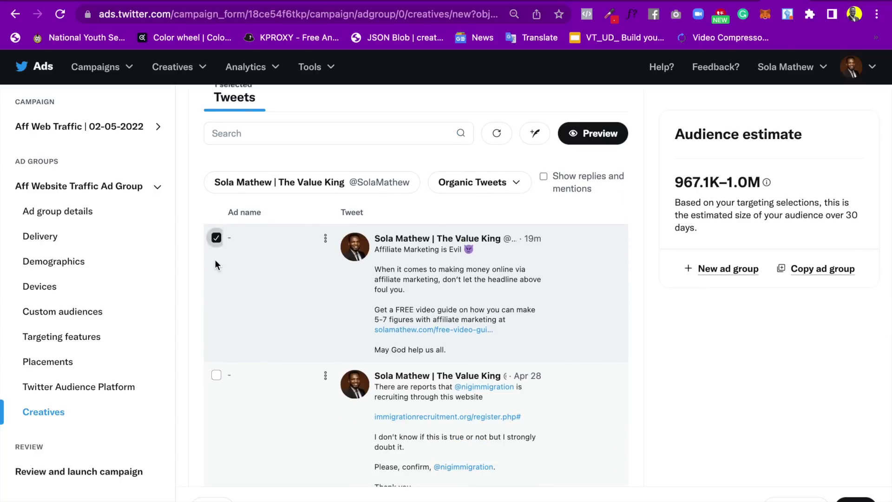
{"action": "left_click", "coordinate": [570, 134]}
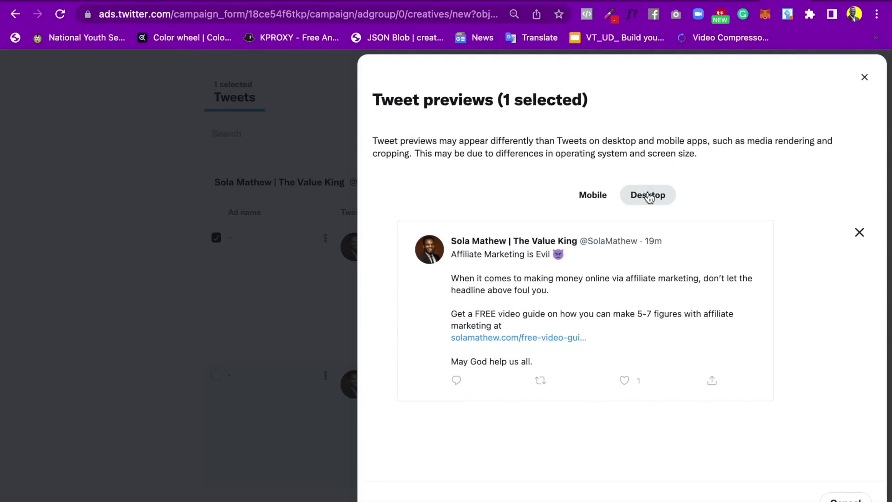
{"action": "left_click", "coordinate": [594, 201]}
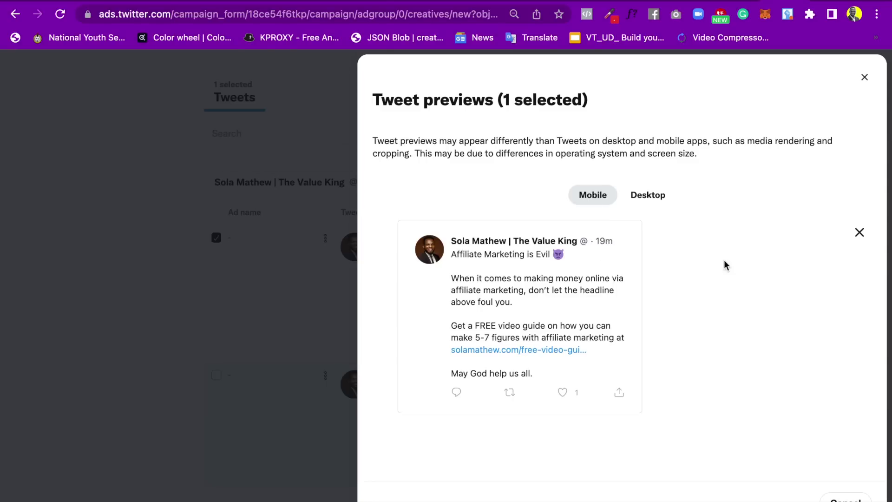
{"action": "left_click", "coordinate": [865, 78]}
{"action": "mouse_move", "coordinate": [537, 272]}
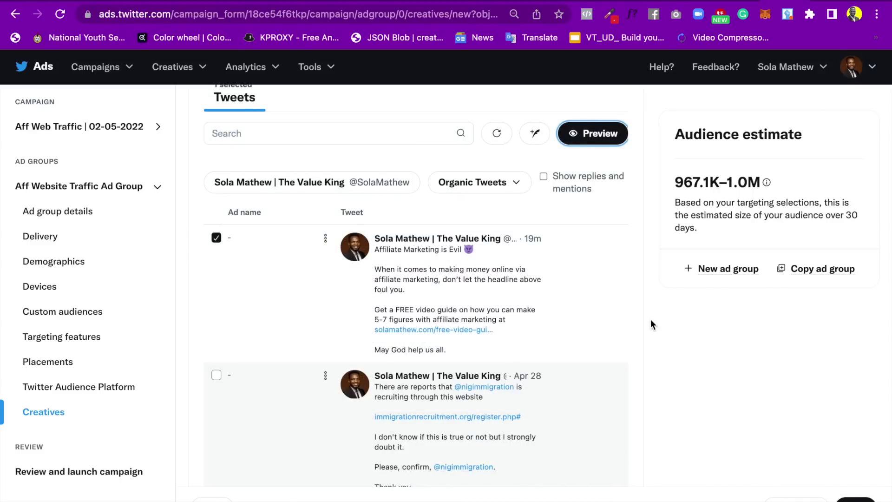
Review the campaign summary, including the $10.00 daily budget, and launch the campaign.
{"action": "scroll", "coordinate": [650, 319], "scroll_direction": "down", "scroll_amount": 2}
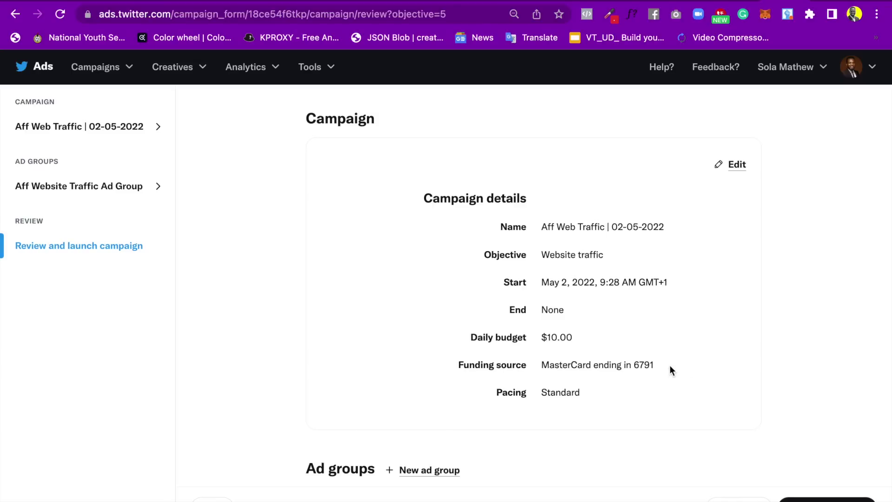
{"action": "scroll", "coordinate": [540, 283], "scroll_direction": "down", "scroll_amount": 3}
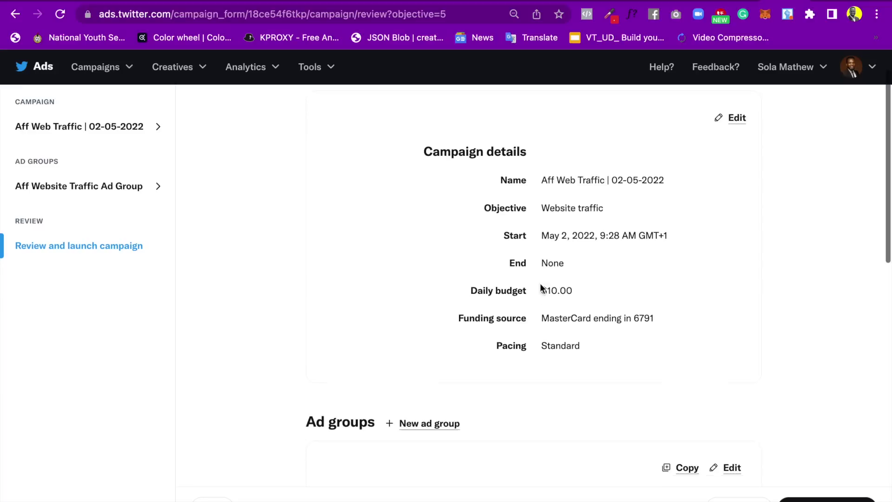
{"action": "left_click_drag", "start_coordinate": [576, 223], "coordinate": [540, 223]}
{"action": "scroll", "coordinate": [573, 307], "scroll_direction": "down", "scroll_amount": 7}
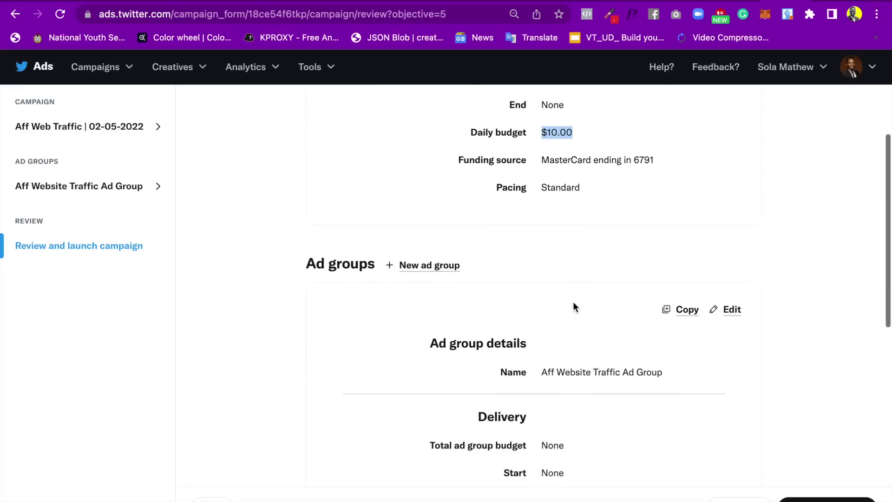
{"action": "scroll", "coordinate": [657, 352], "scroll_direction": "down", "scroll_amount": 6}
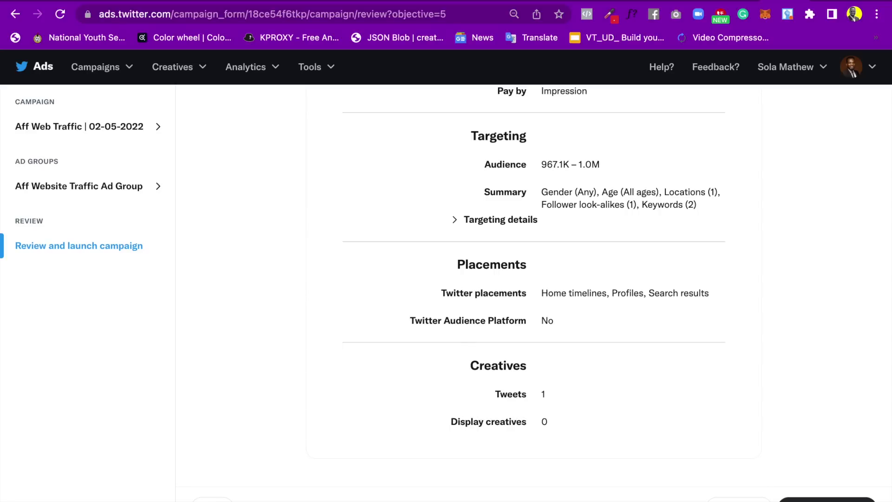
{"action": "left_click", "coordinate": [827, 501]}
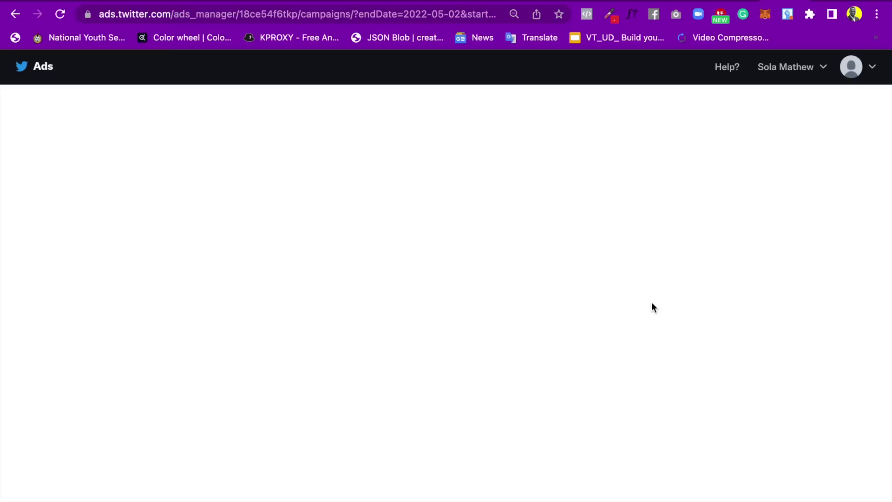
Rate campaign and targeting setup 5, and creatives and managing creatives 4.
{"action": "scroll", "coordinate": [323, 296], "scroll_direction": "down", "scroll_amount": 5}
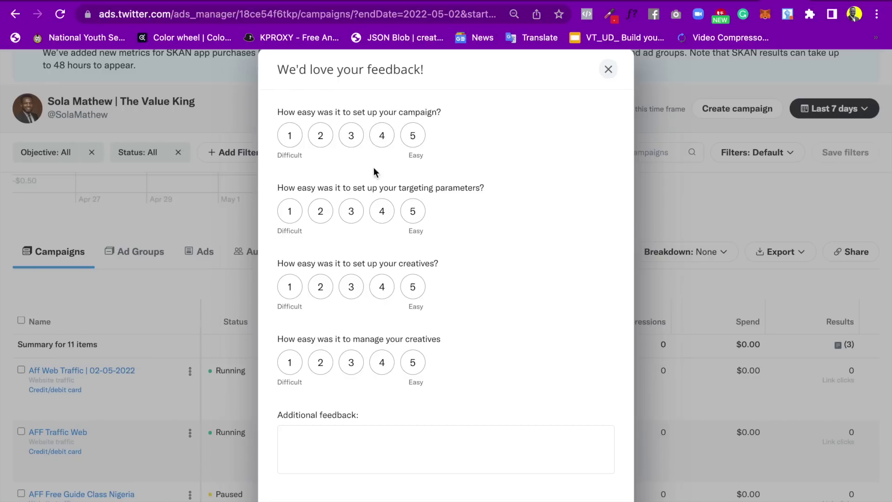
{"action": "left_click", "coordinate": [413, 138]}
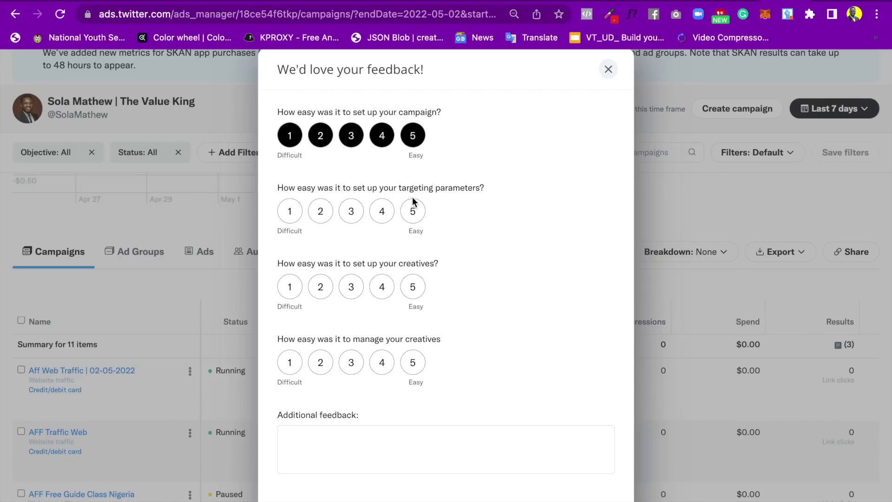
{"action": "left_click", "coordinate": [413, 215]}
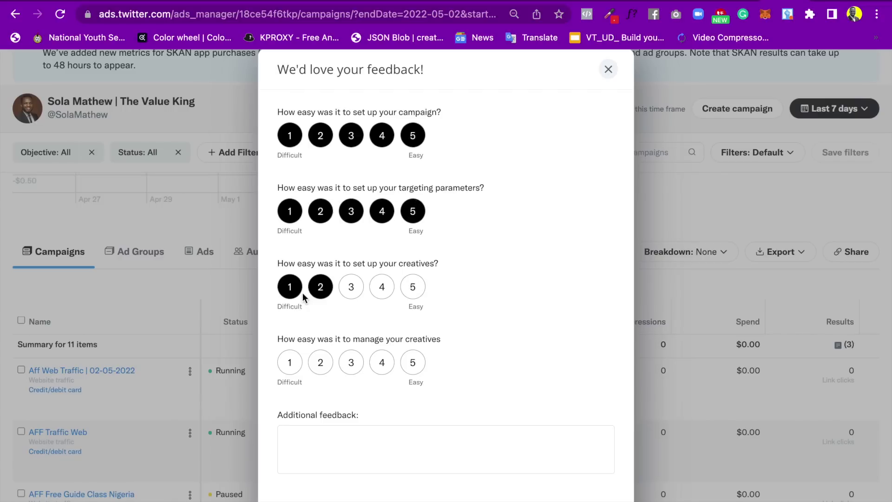
{"action": "left_click", "coordinate": [413, 286]}
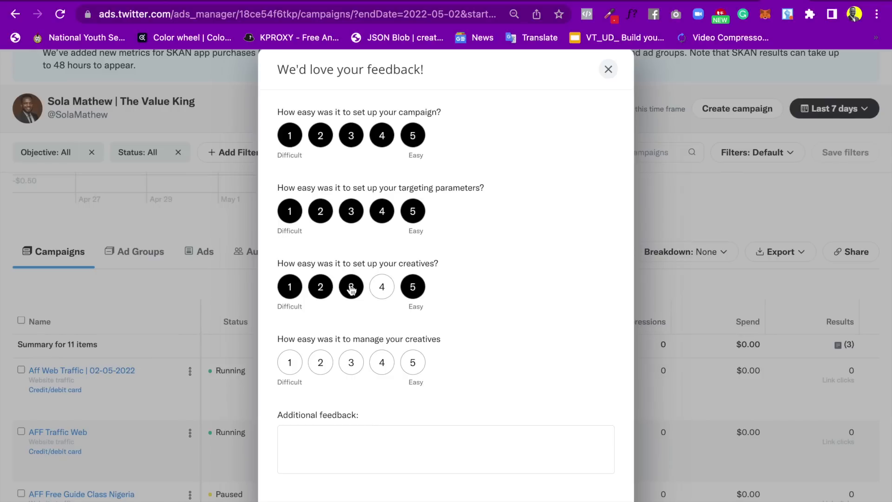
{"action": "left_click", "coordinate": [380, 289]}
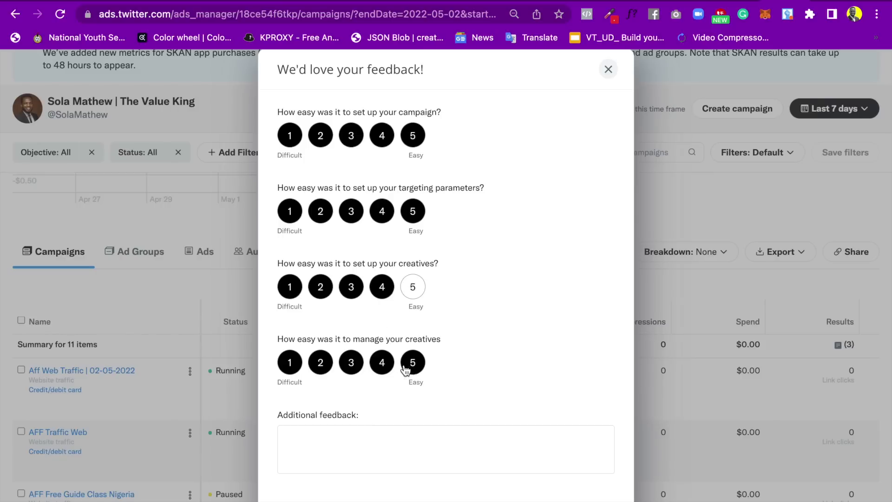
{"action": "left_click", "coordinate": [389, 367]}
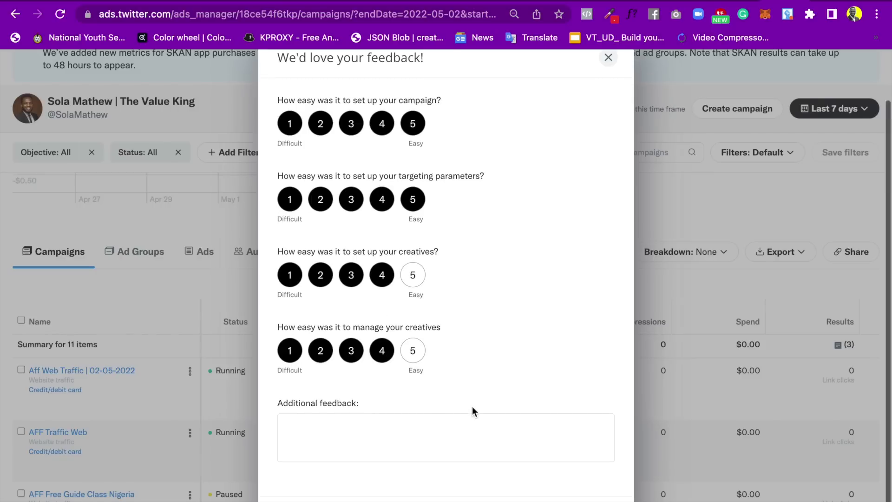
Submit the feedback survey and close the thank-you message.
{"action": "scroll", "coordinate": [472, 410], "scroll_direction": "down", "scroll_amount": 2}
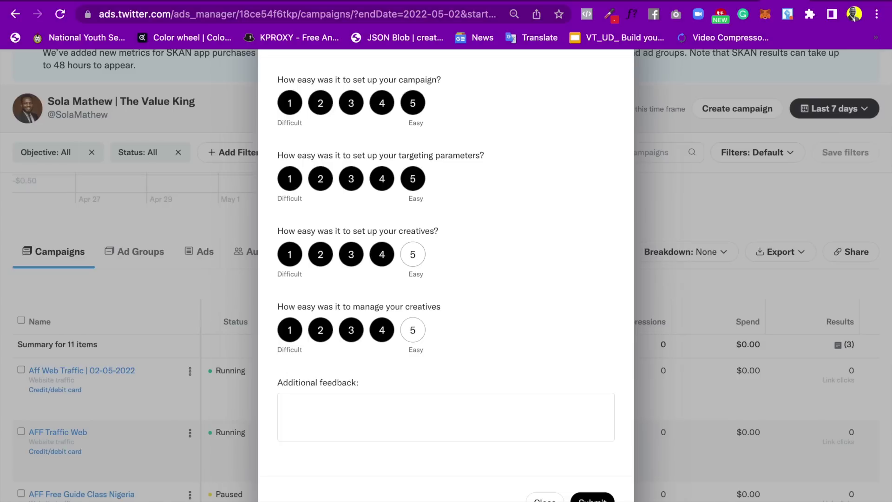
{"action": "left_click", "coordinate": [593, 497]}
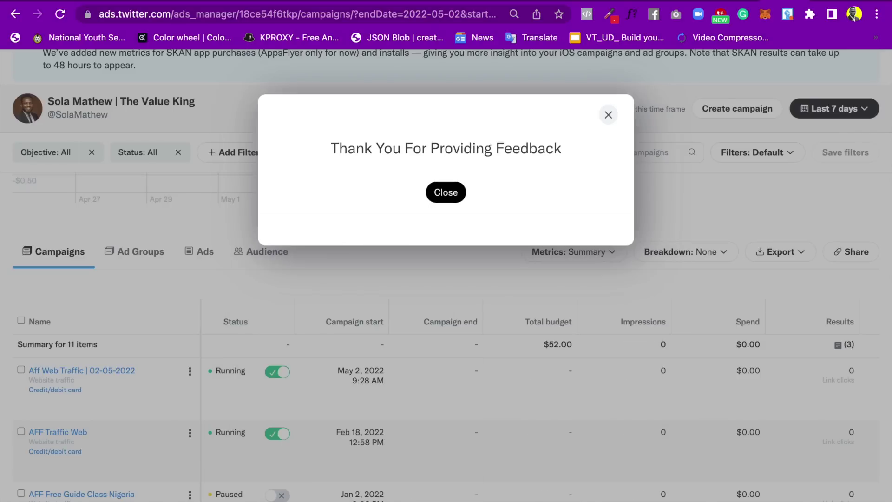
{"action": "left_click", "coordinate": [448, 193]}
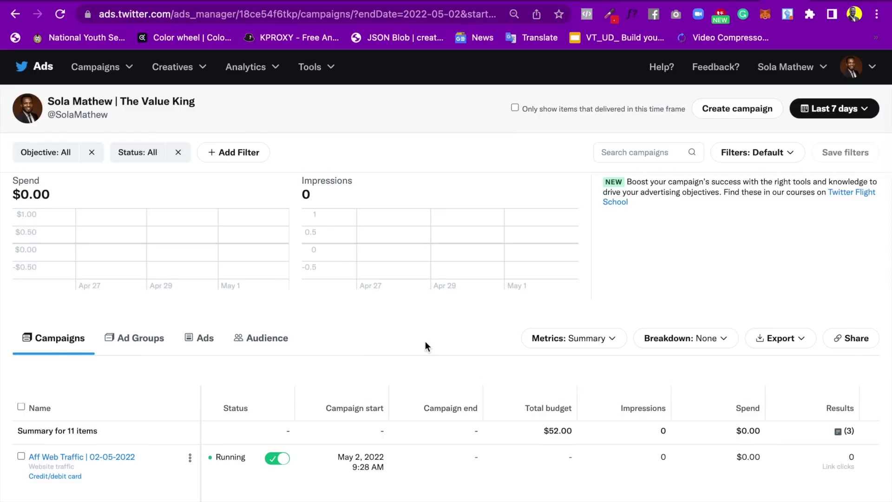
{"action": "scroll", "coordinate": [425, 344], "scroll_direction": "down", "scroll_amount": 2}
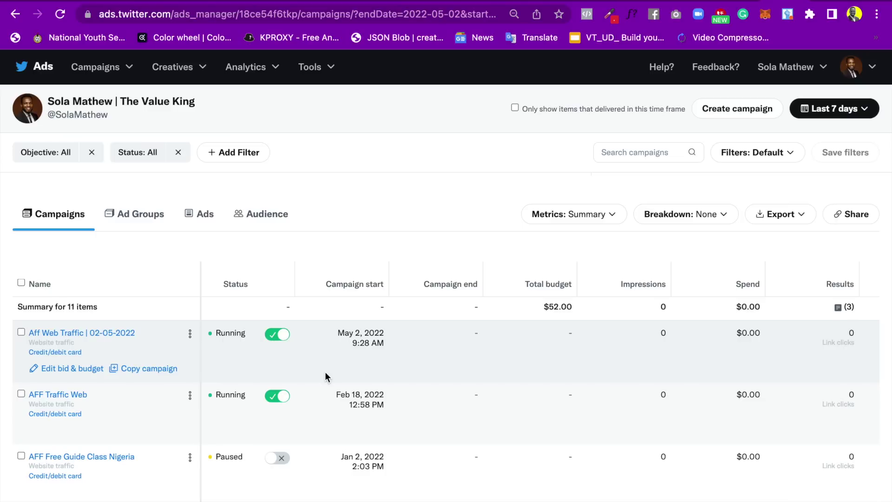
{"action": "scroll", "coordinate": [460, 358], "scroll_direction": "right", "scroll_amount": 10}
{"action": "scroll", "coordinate": [459, 363], "scroll_direction": "right", "scroll_amount": 4}
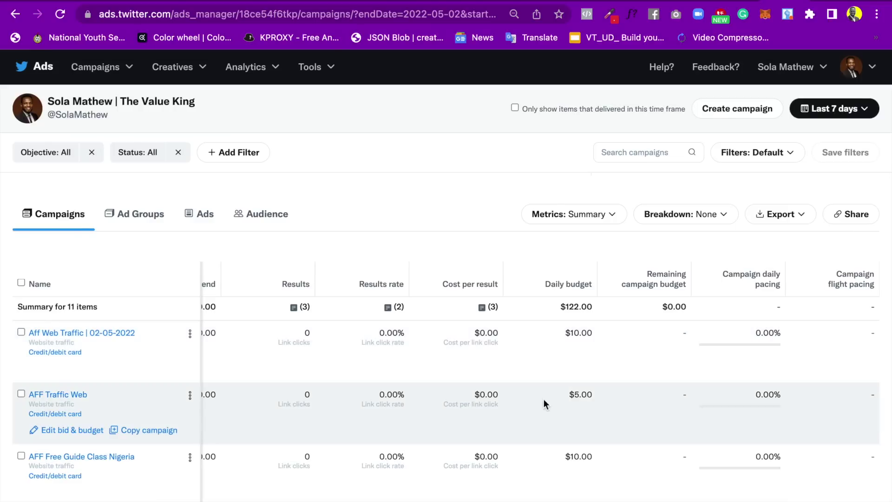
{"action": "double_click", "coordinate": [584, 394]}
{"action": "left_click", "coordinate": [599, 333]}
{"action": "double_click", "coordinate": [568, 333]}
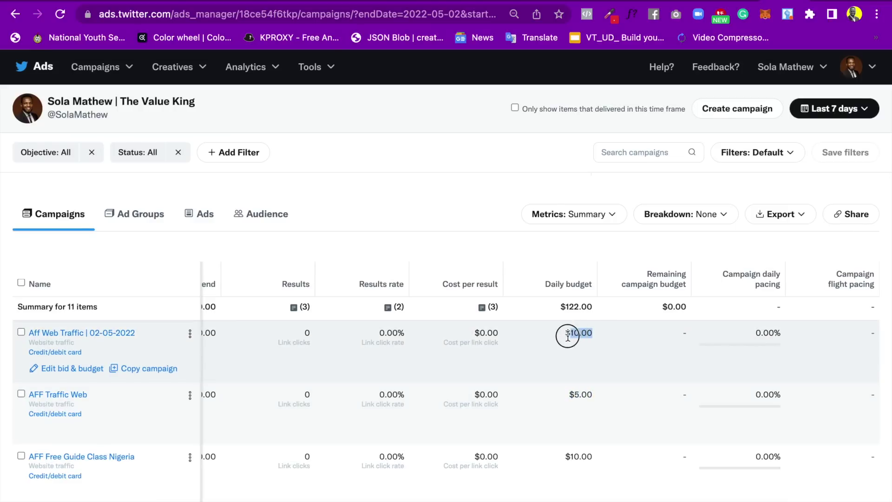
{"action": "left_click_drag", "start_coordinate": [561, 307], "coordinate": [593, 308]}
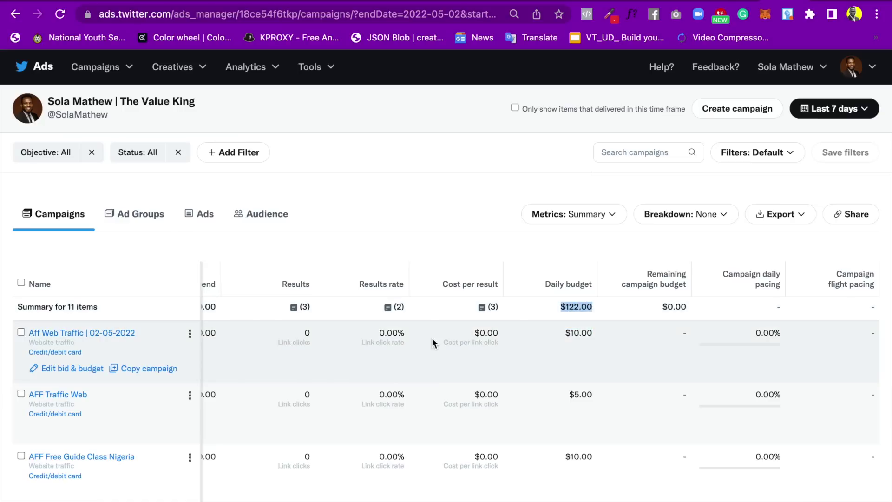
{"action": "scroll", "coordinate": [432, 339], "scroll_direction": "left", "scroll_amount": 10}
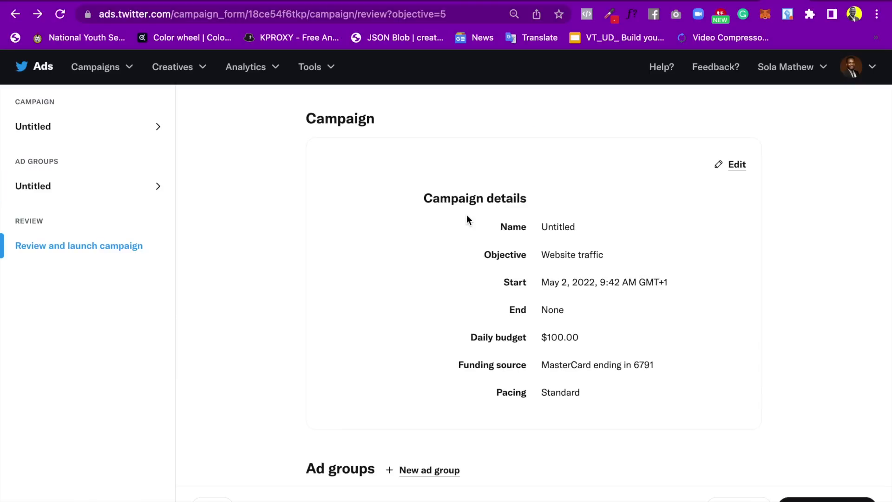
Return from the Untitled draft's review page to the campaigns dashboard via the Ads logo.
{"action": "left_click", "coordinate": [41, 69]}
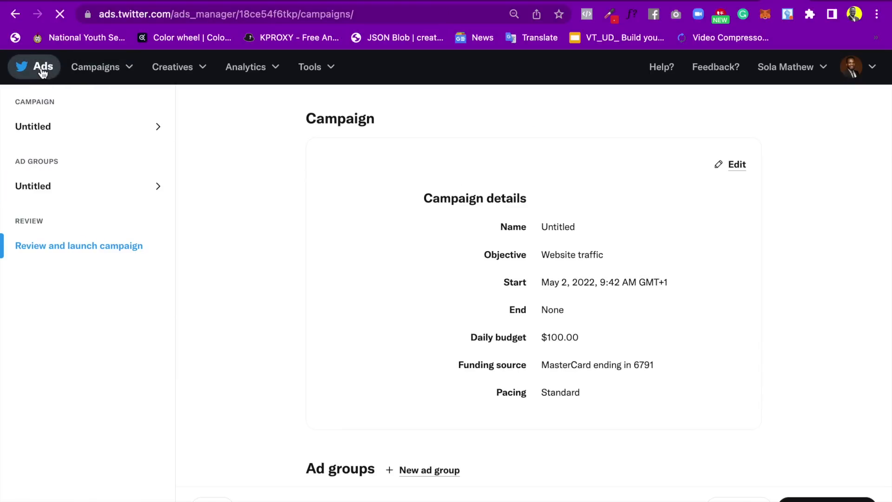